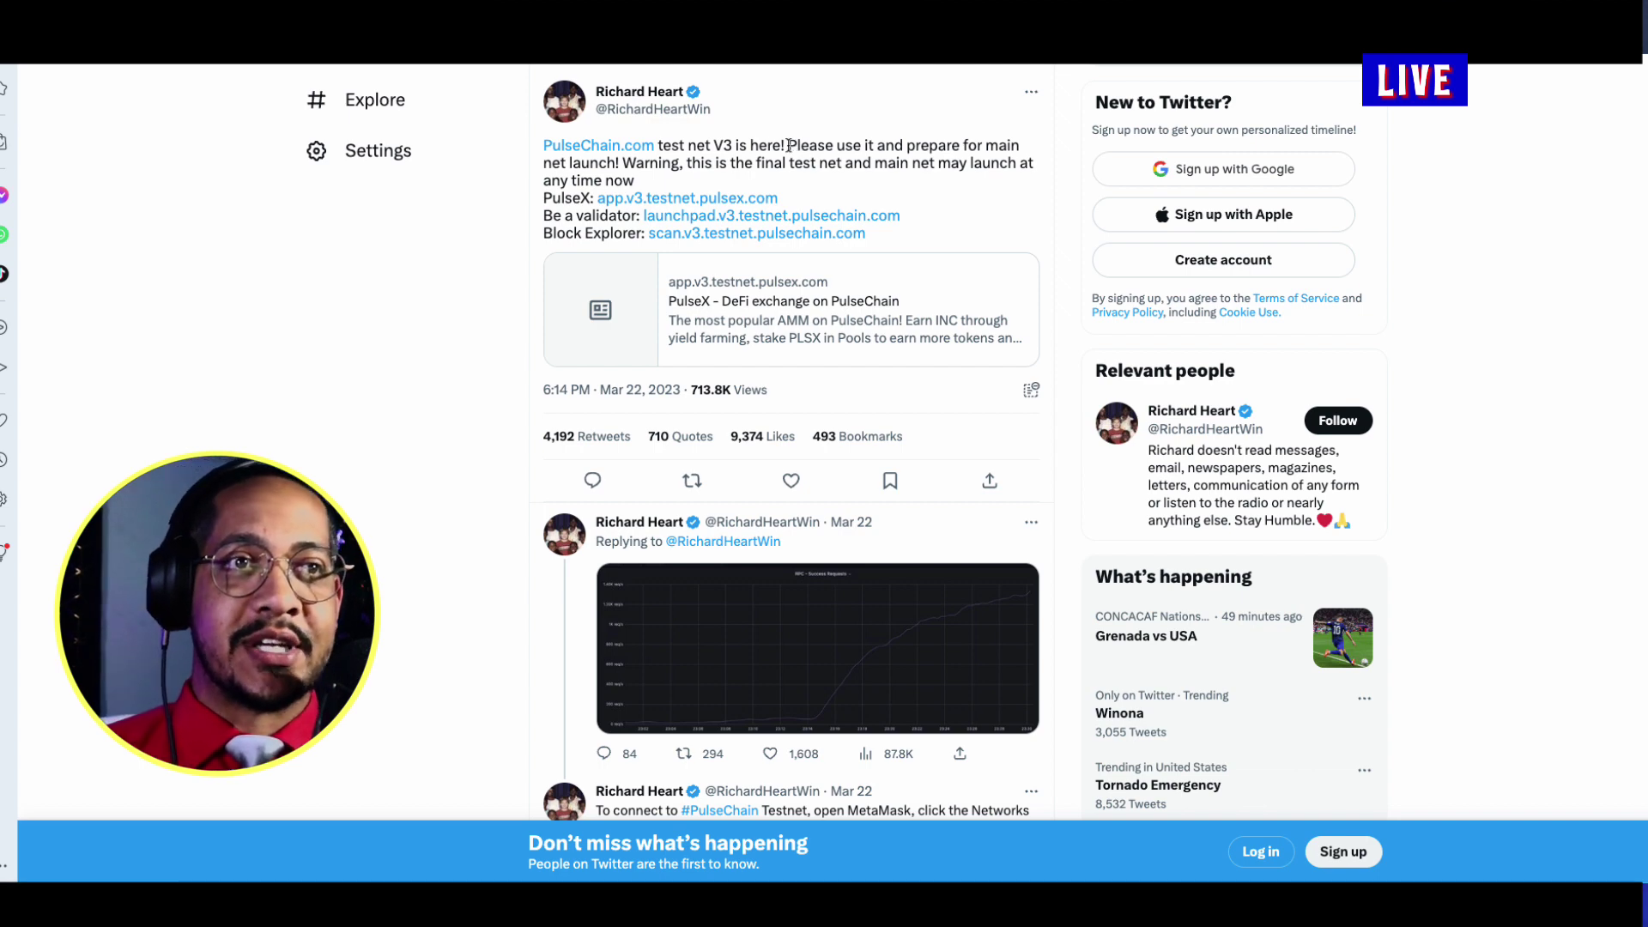
- Open the tweet's PulseX, validator launchpad and block explorer links in new tabs, then view PulseX
scroll(795, 151, down, 1)
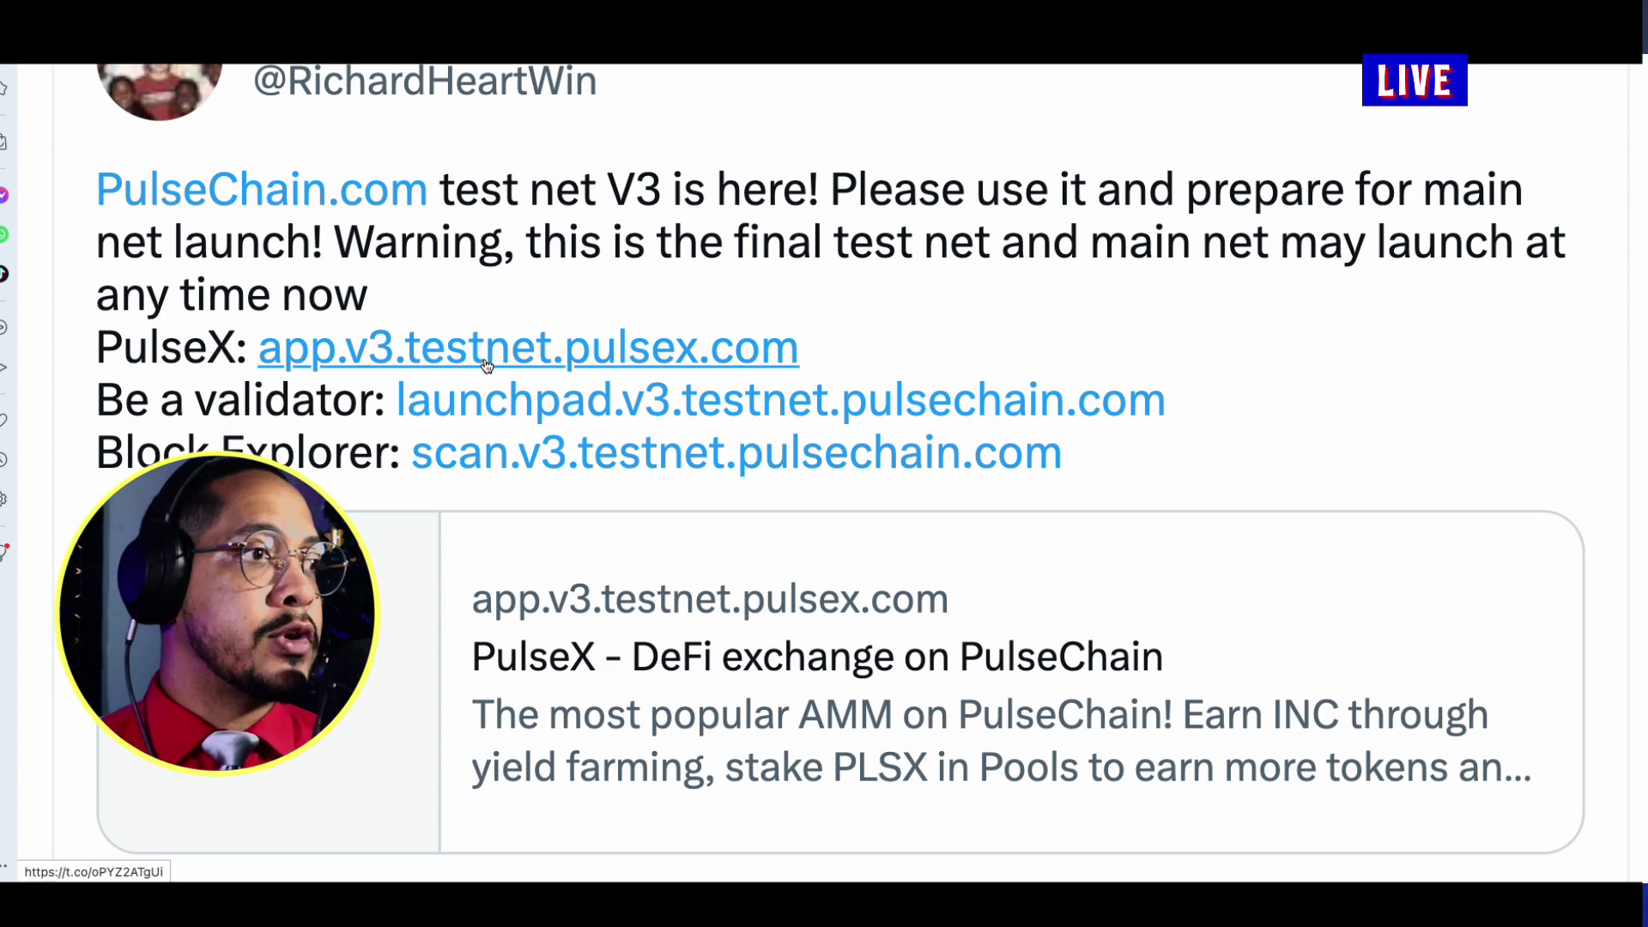
right_click(543, 353)
click(569, 371)
right_click(662, 388)
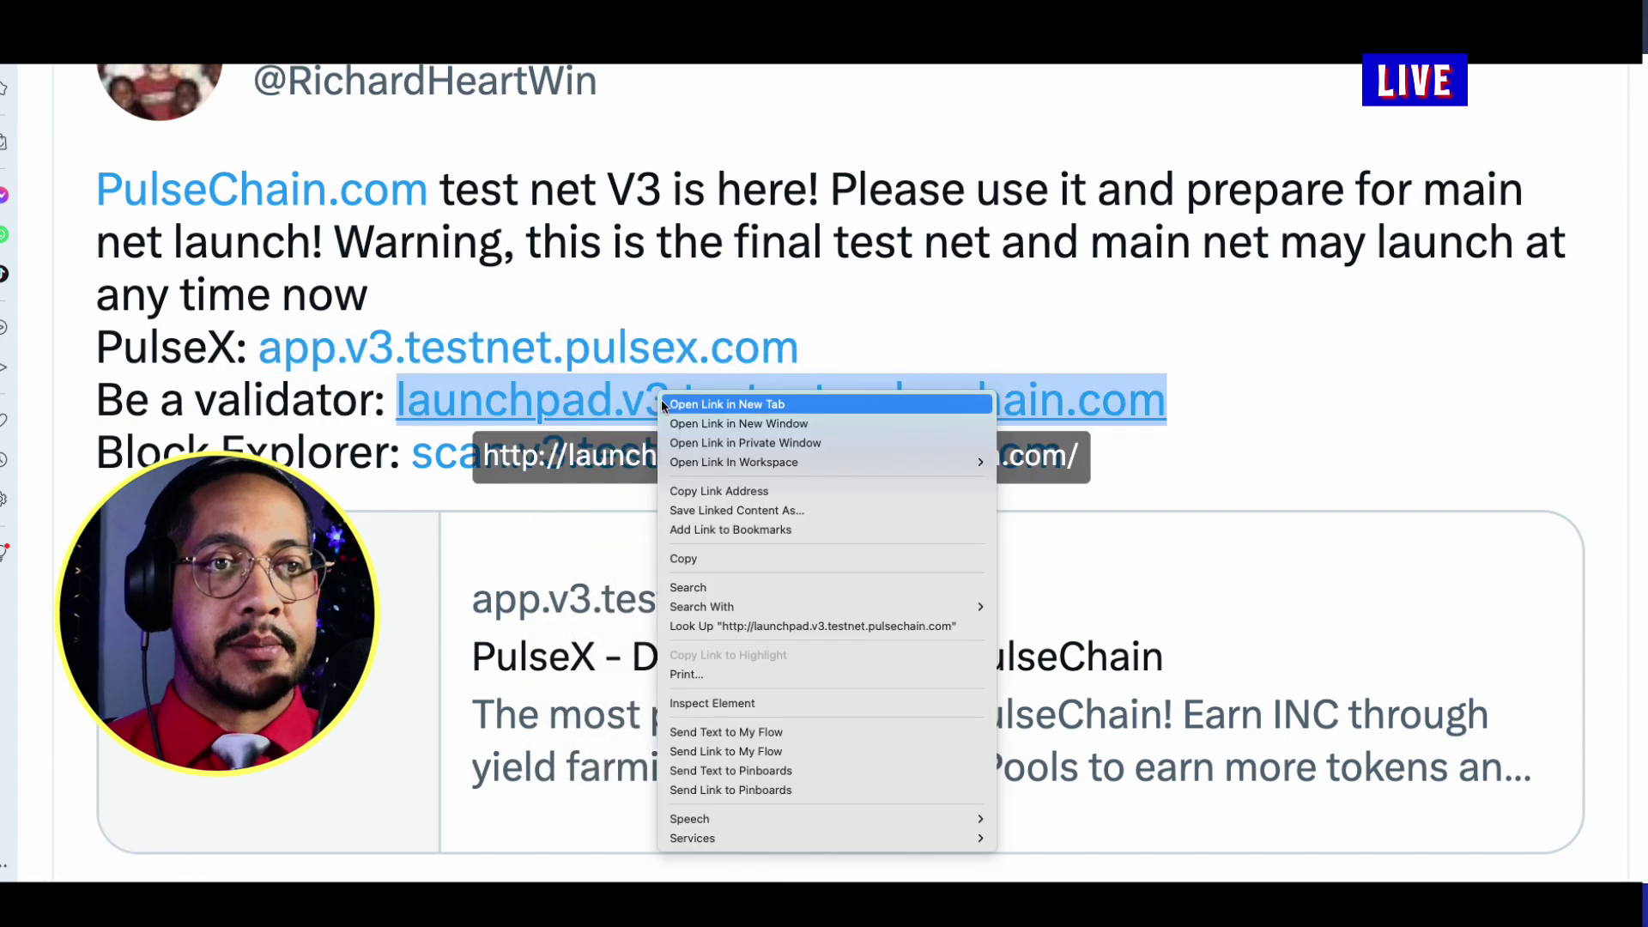
click(669, 402)
right_click(468, 463)
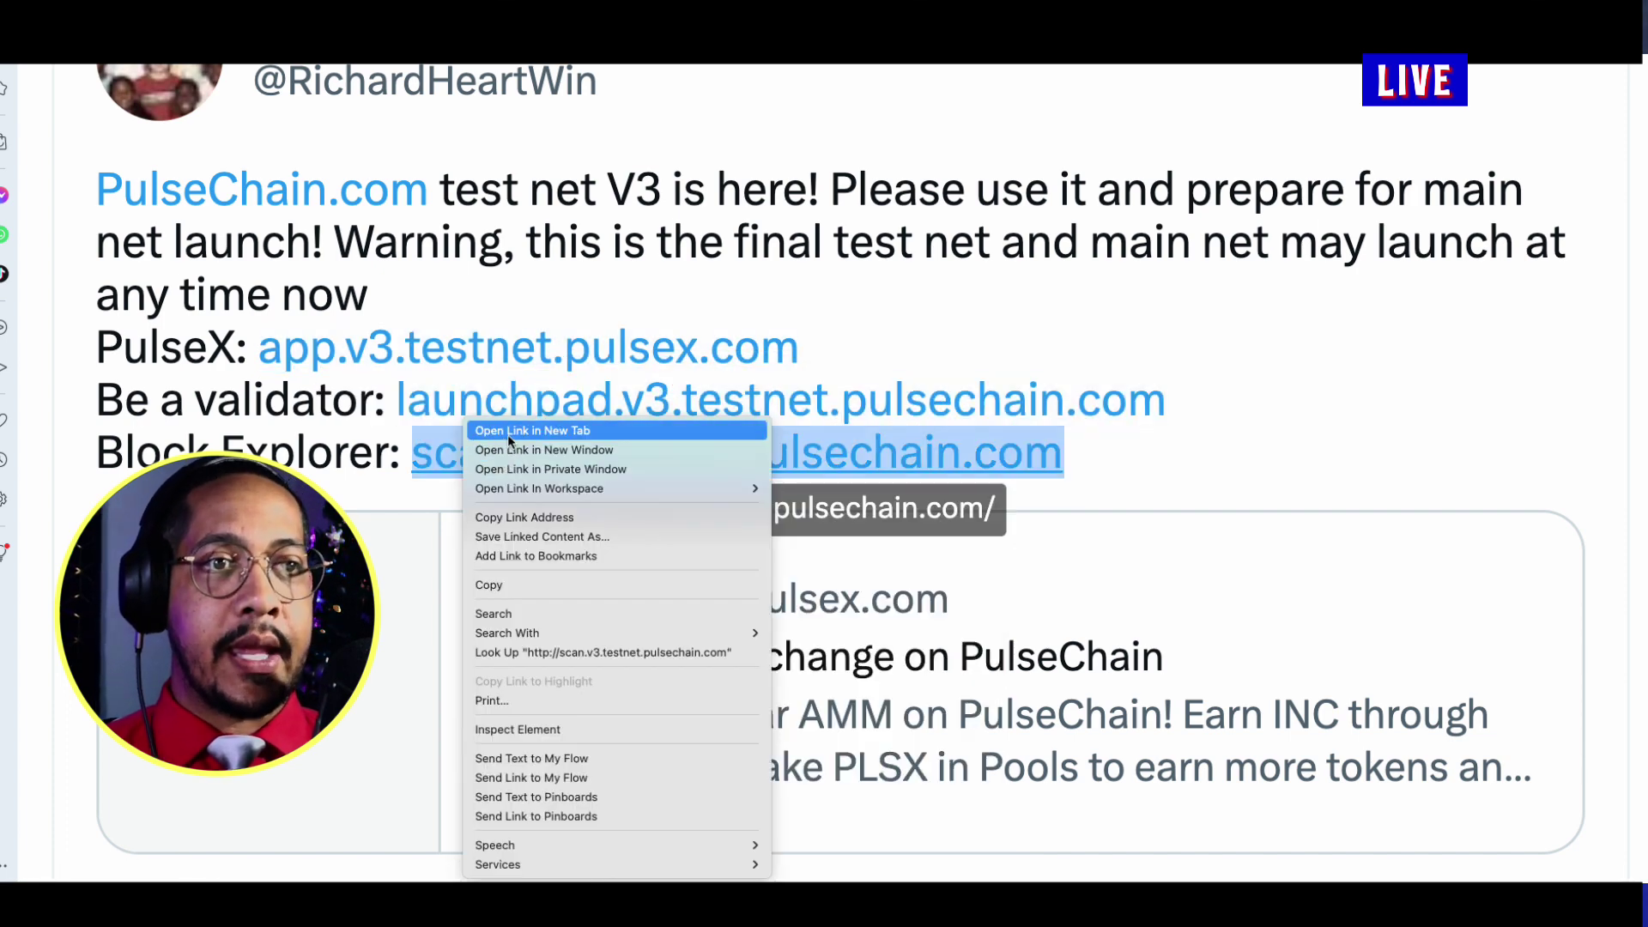
click(508, 431)
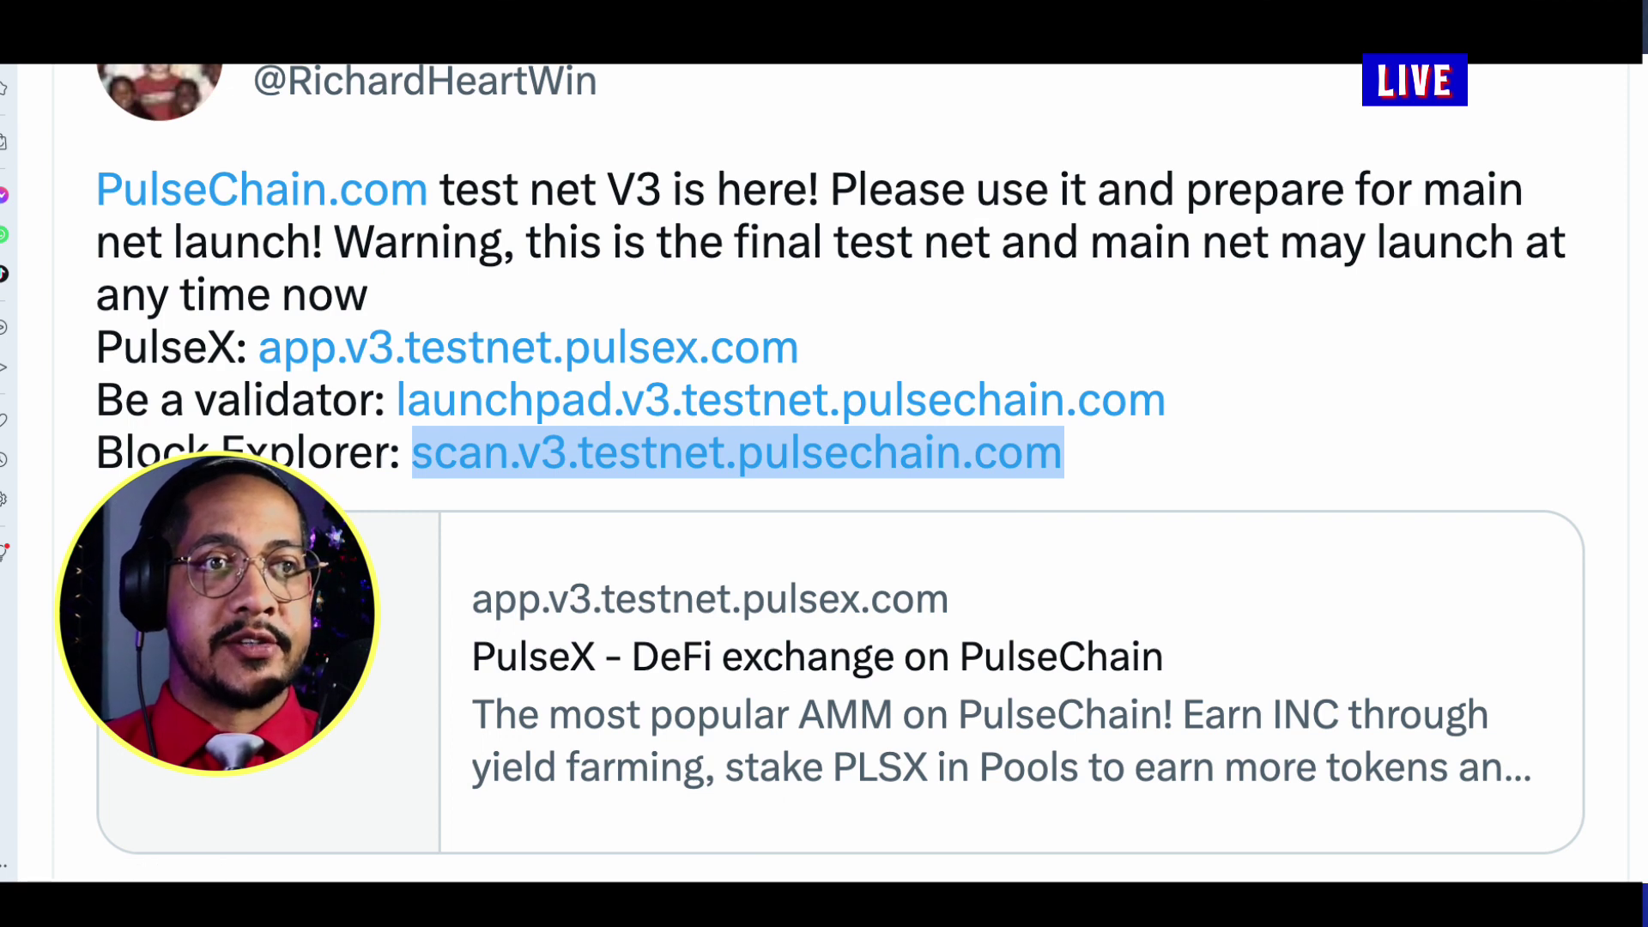
key(ctrl+Tab)
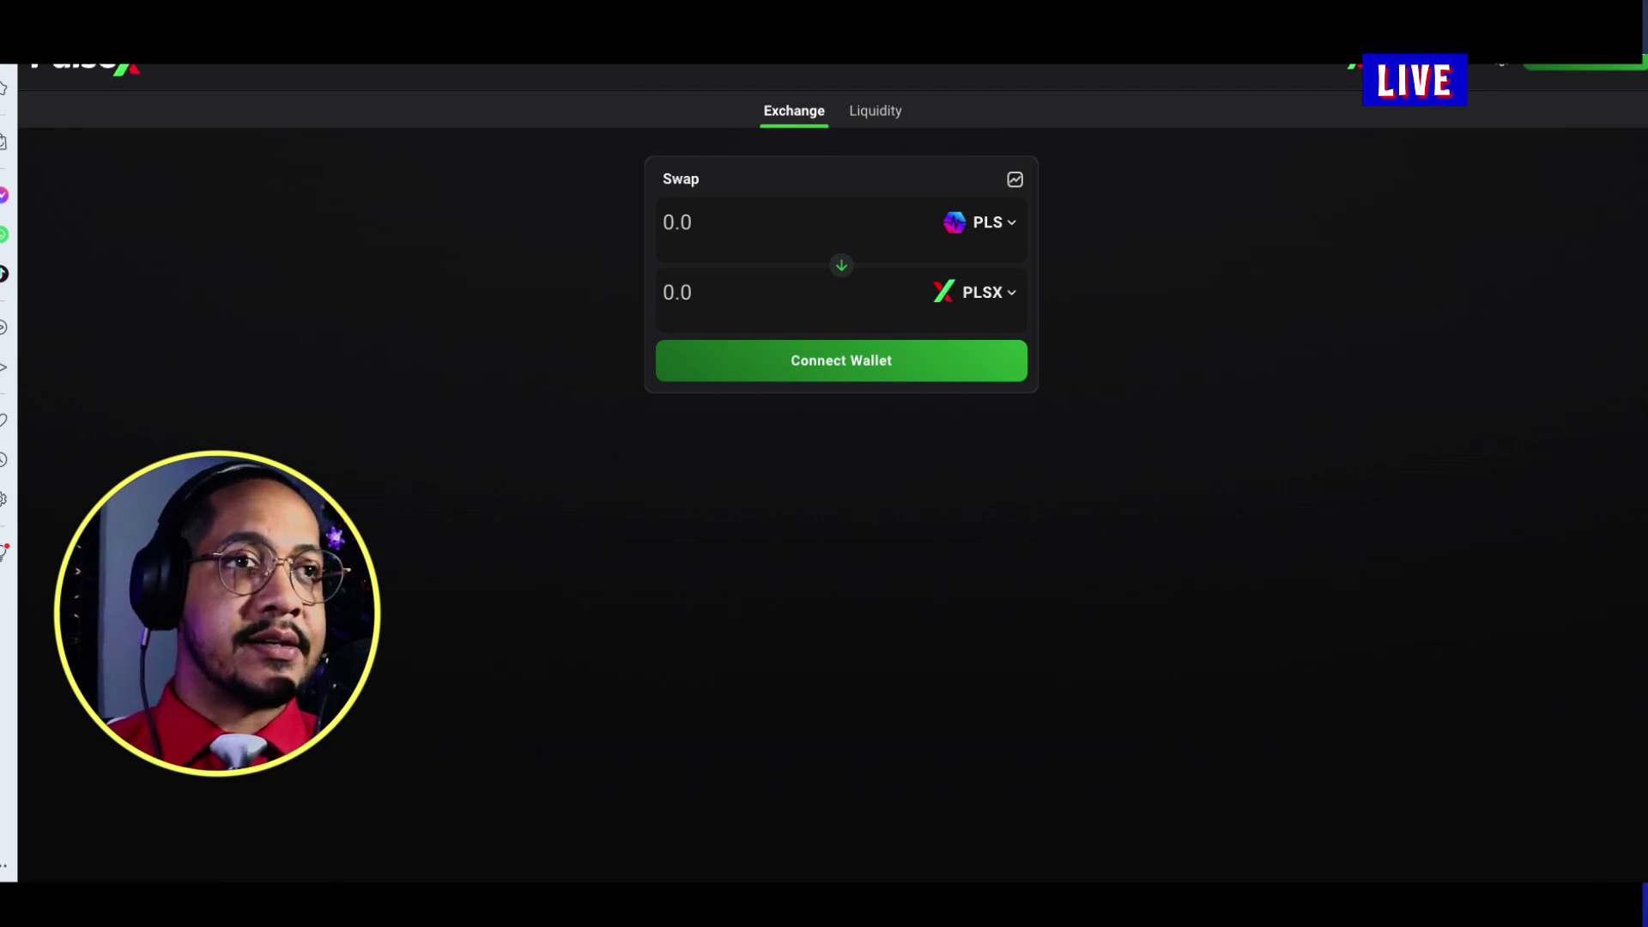
- Connect MetaMask's Account 1 to PulseX through Connect Wallet
click(1552, 65)
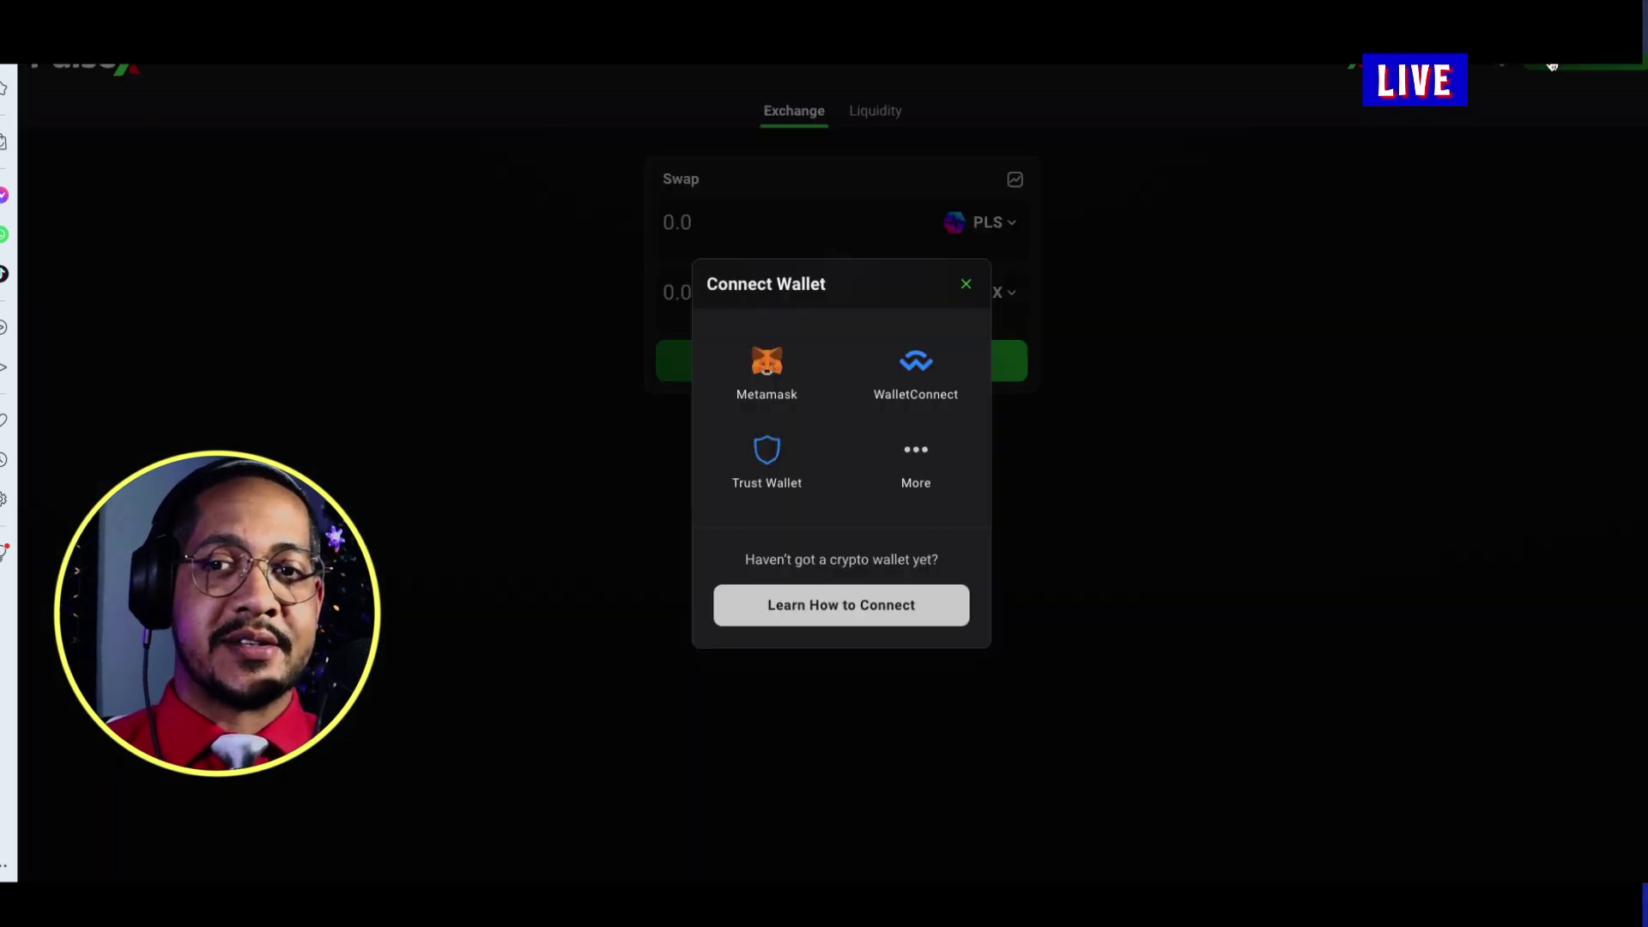
click(765, 367)
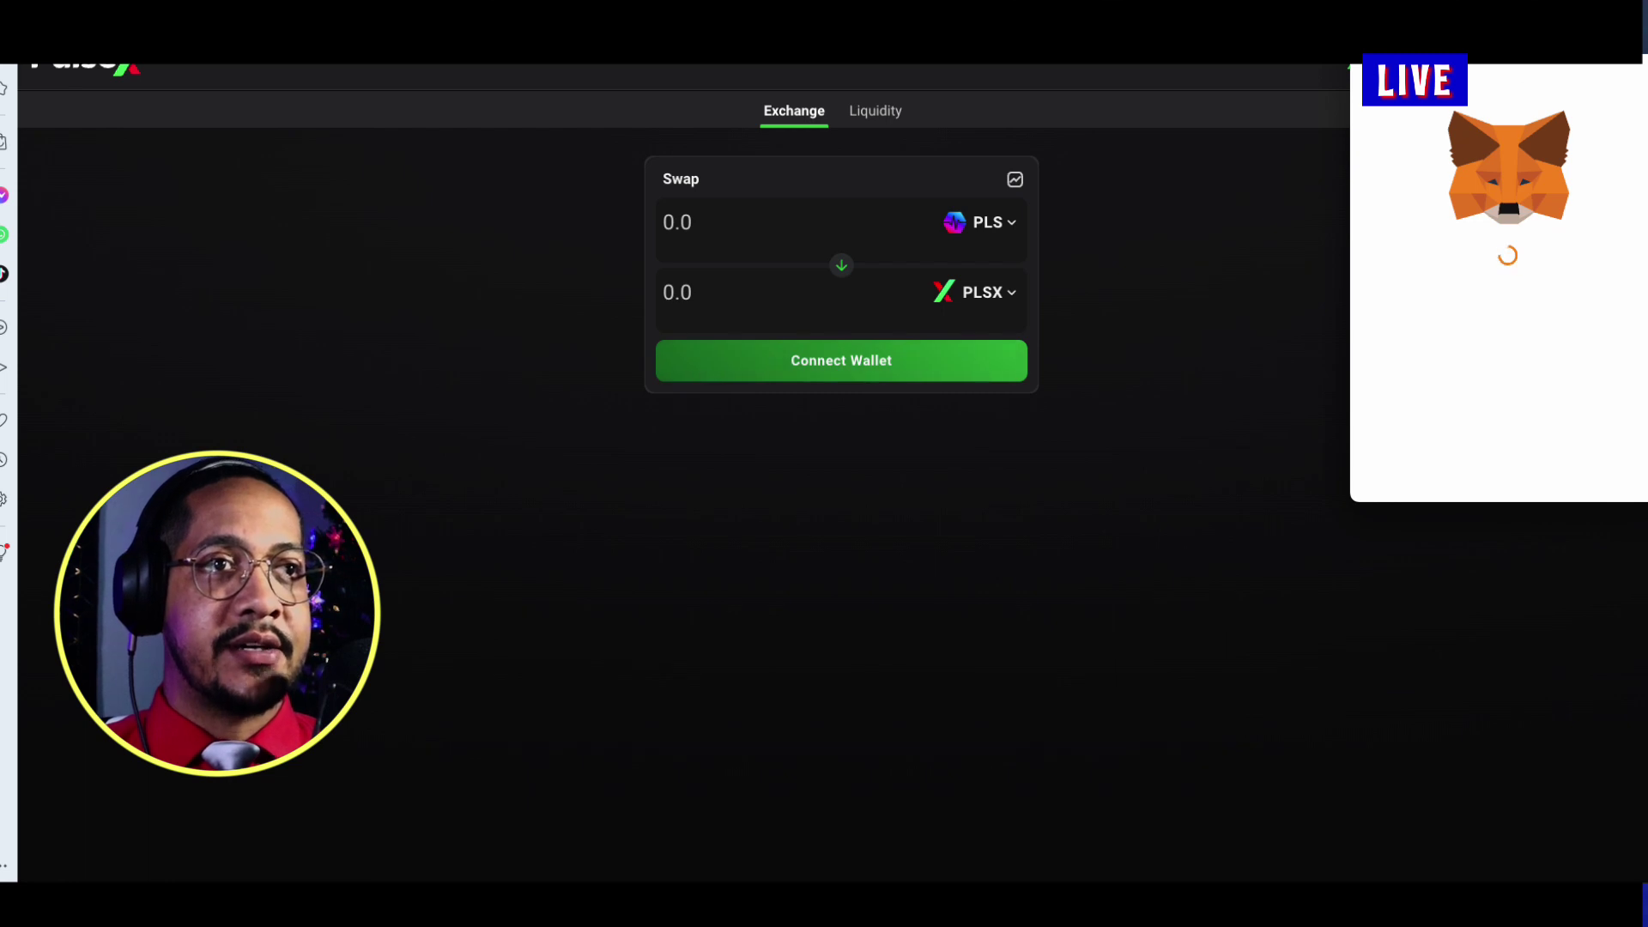
drag(1511, 56, 930, 92)
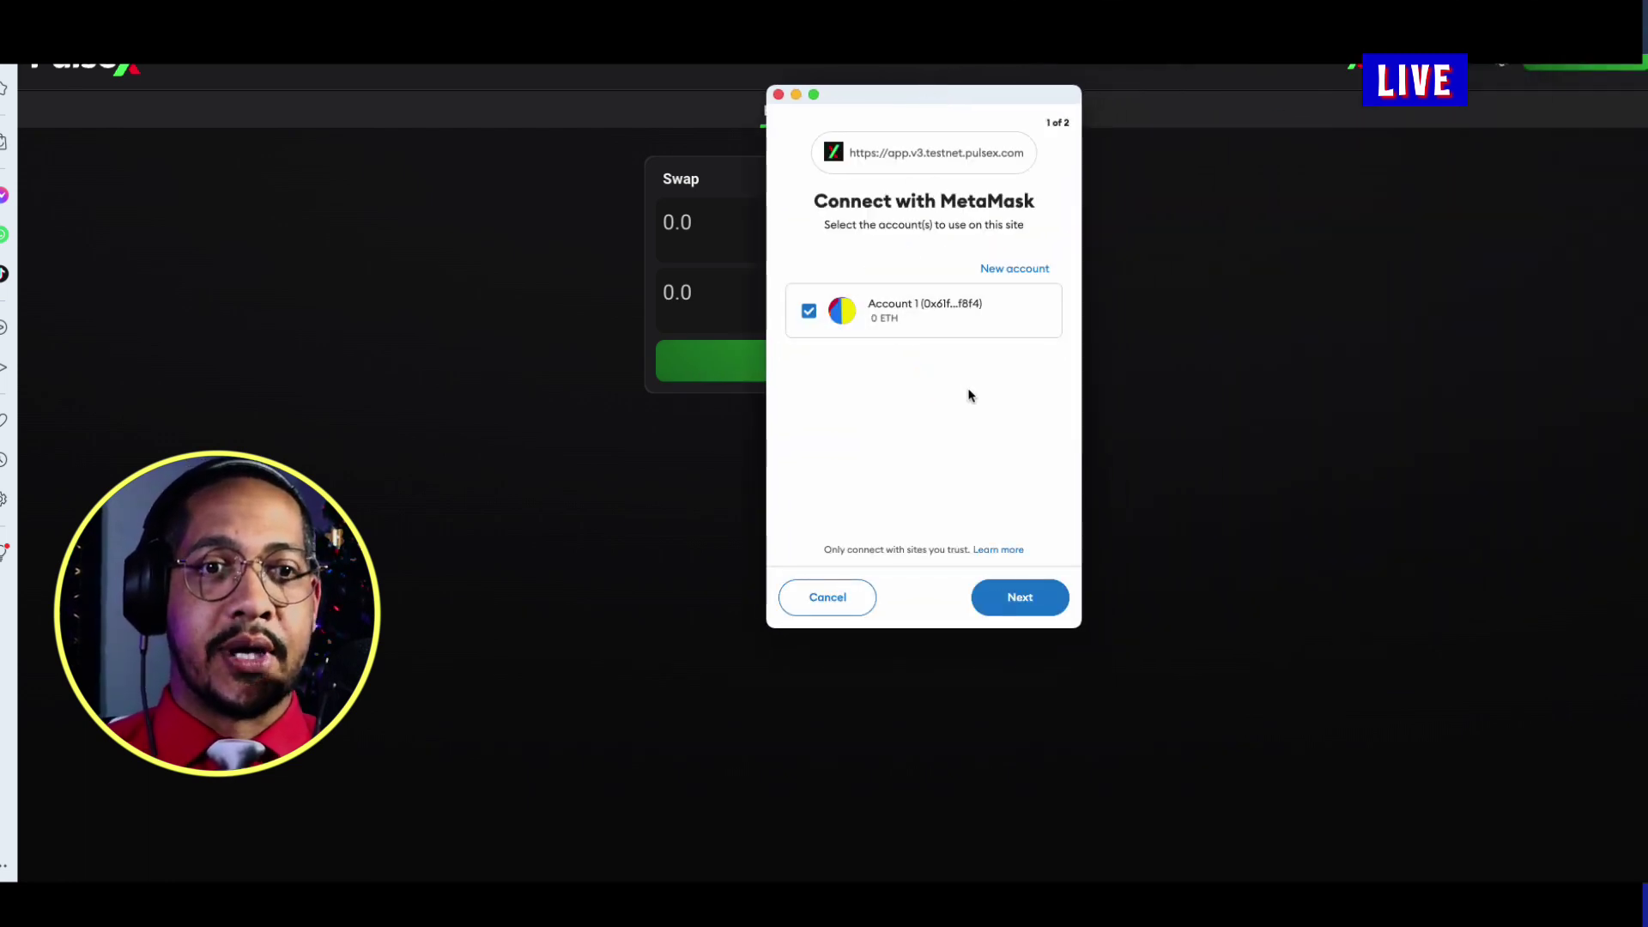
click(1015, 600)
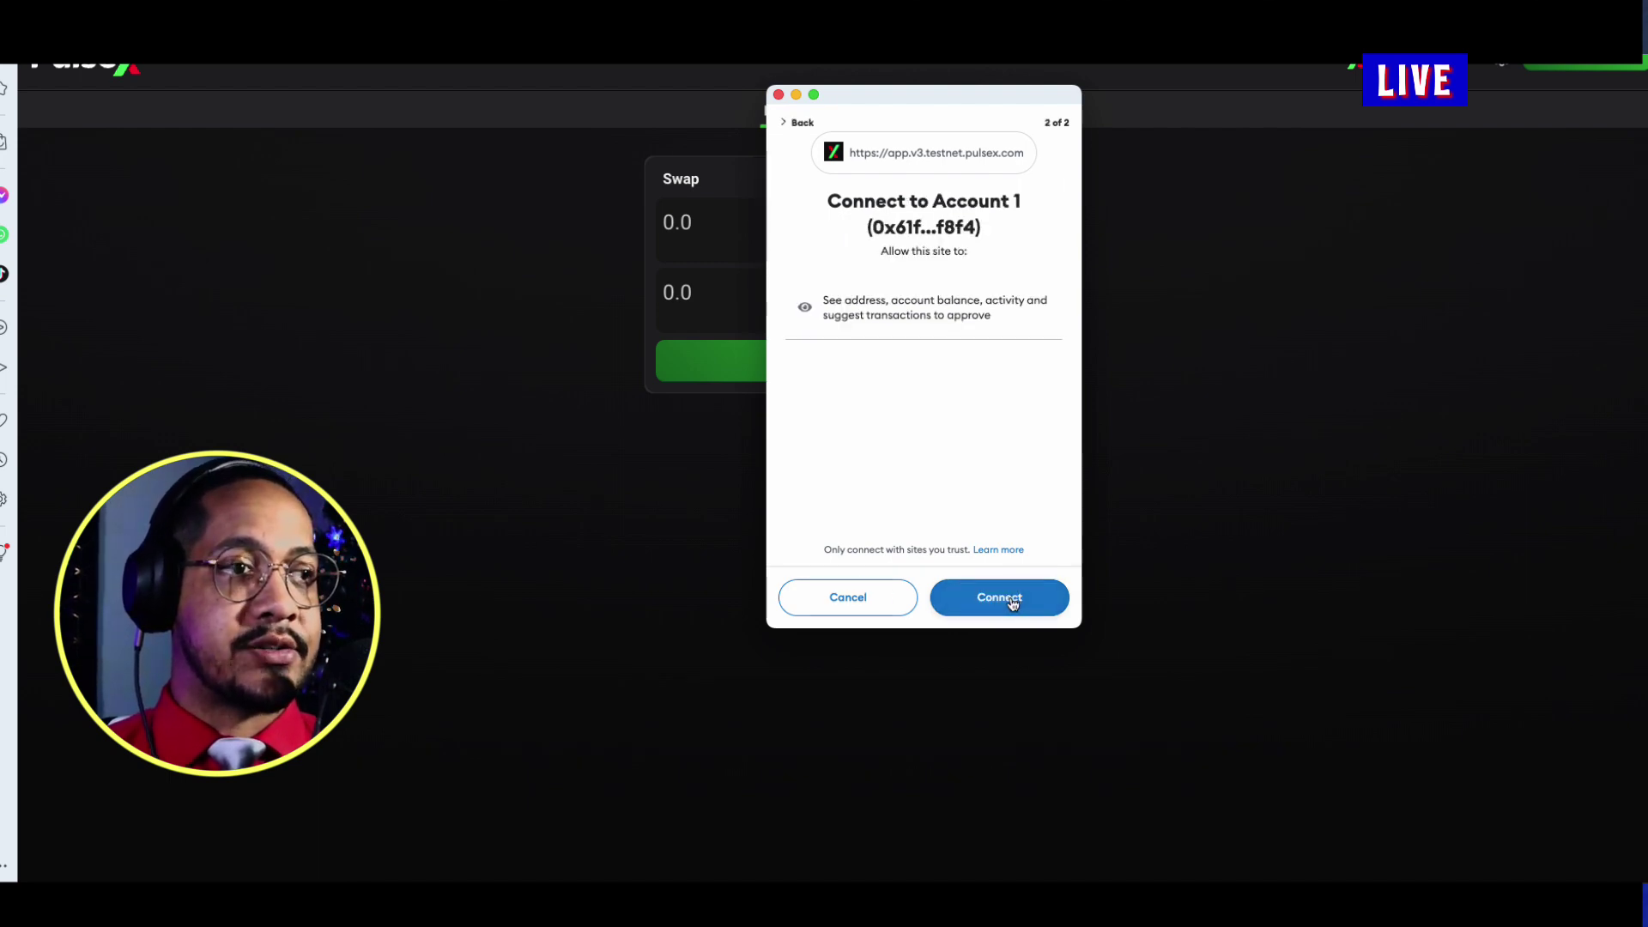
click(1011, 600)
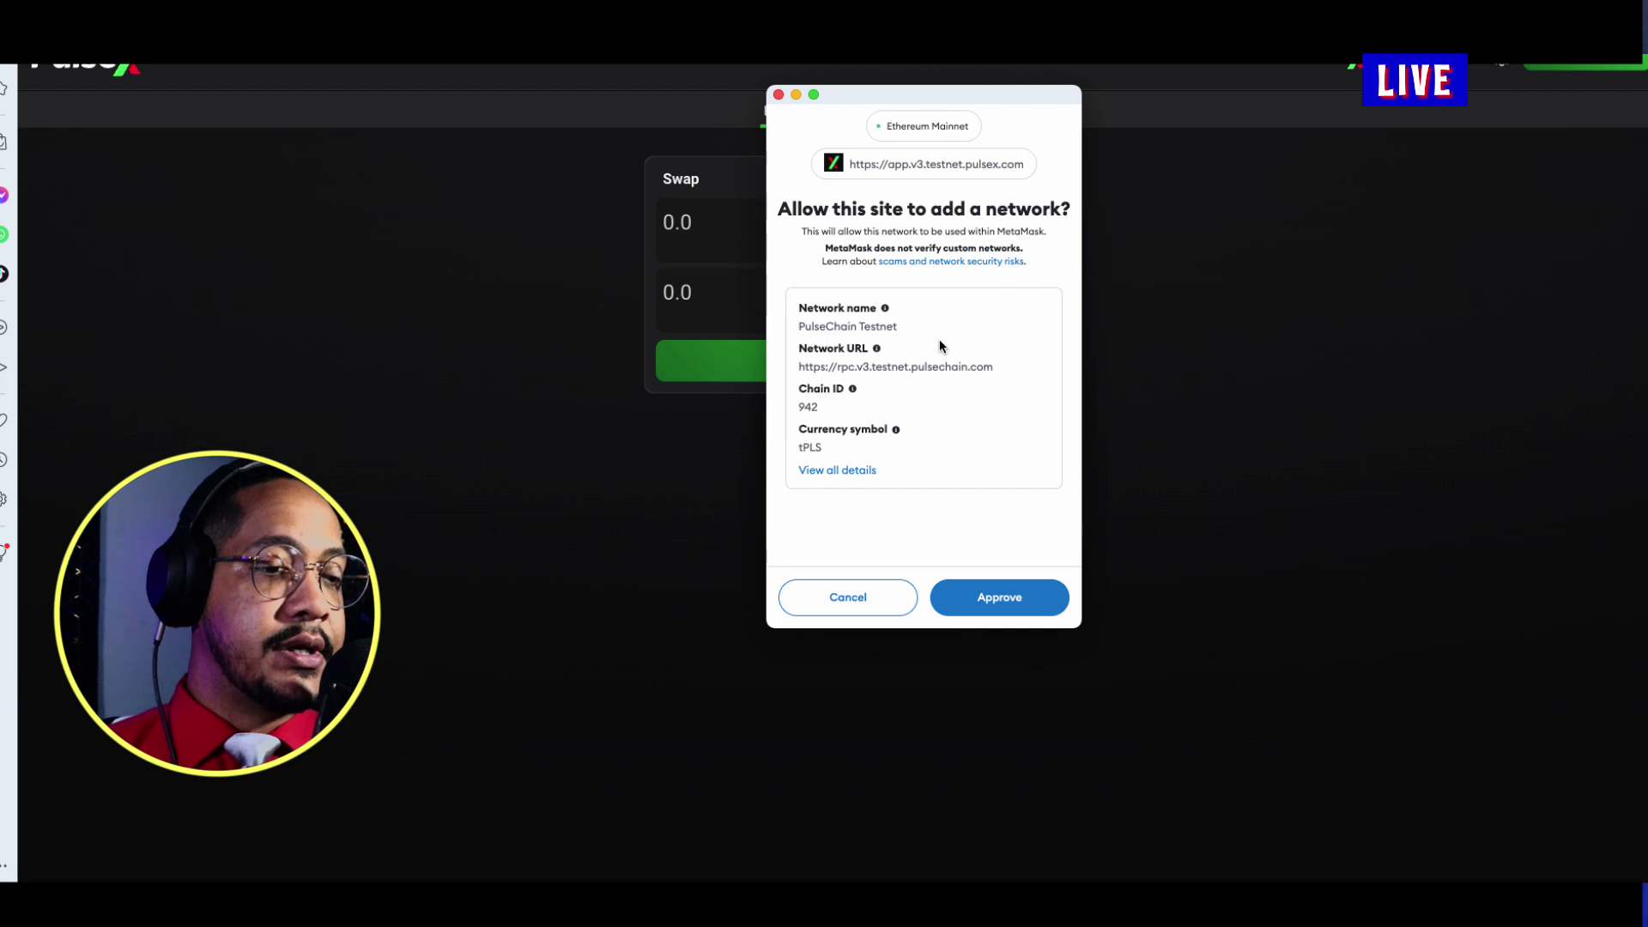
- Enlarge MetaMask to review the PulseChain Testnet (chain 942, tPLS) request, then cancel it
key(super+equal)
key(super+equal)
key(super+equal)
key(super+equal)
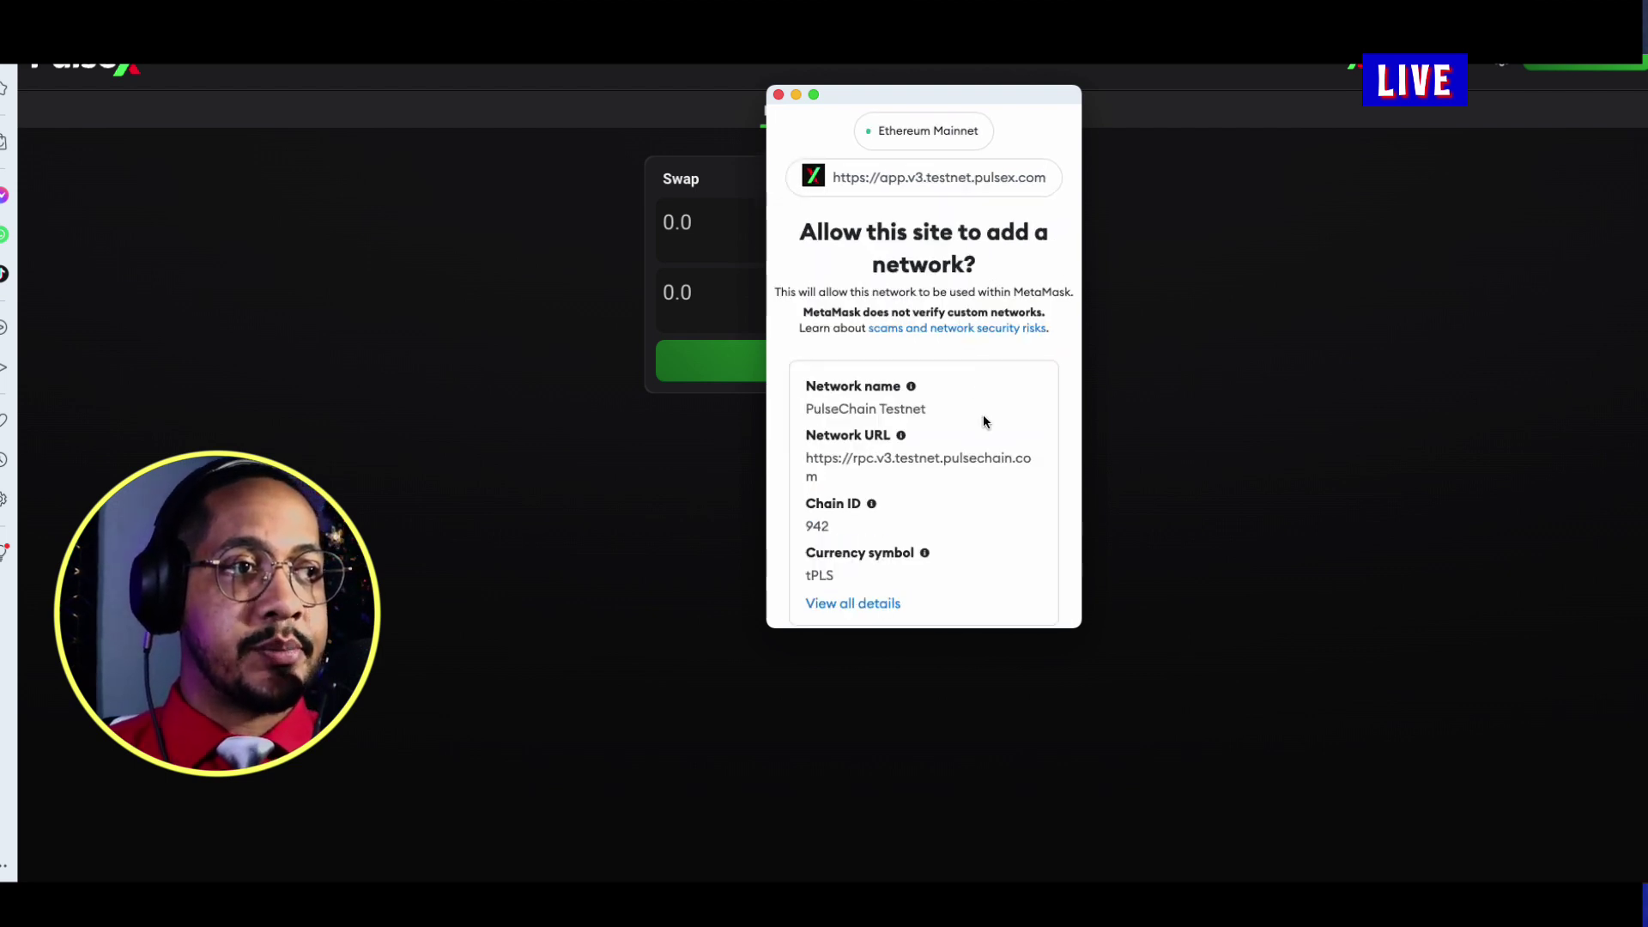
drag(1069, 618, 1523, 826)
key(super+equal)
key(super+equal)
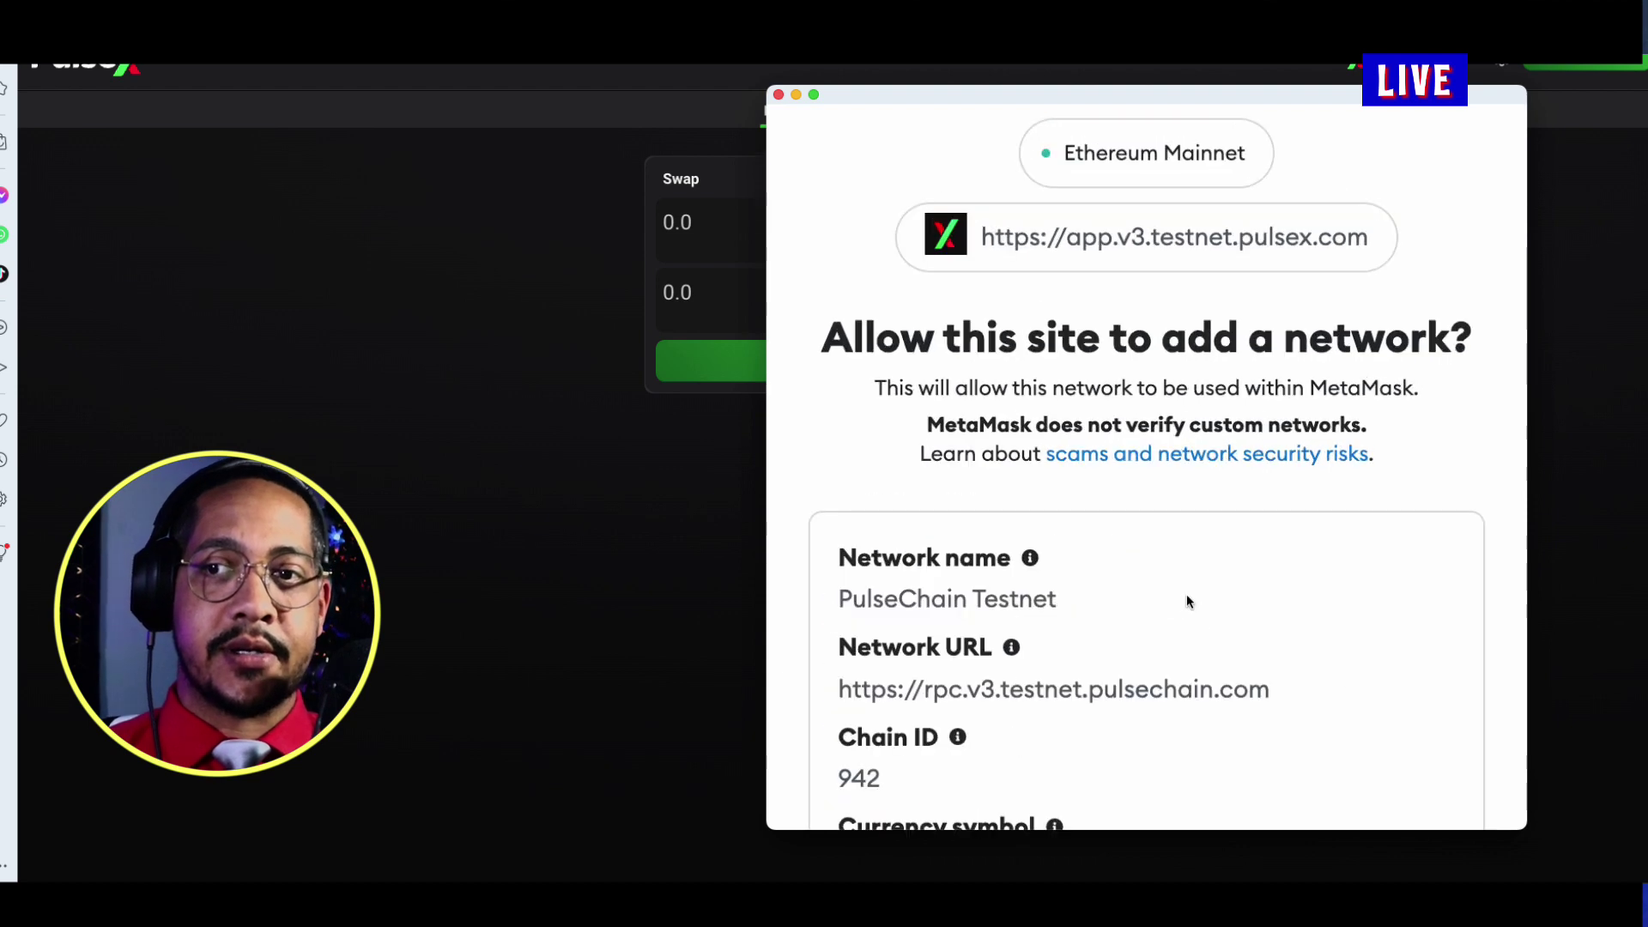
drag(767, 85, 386, 4)
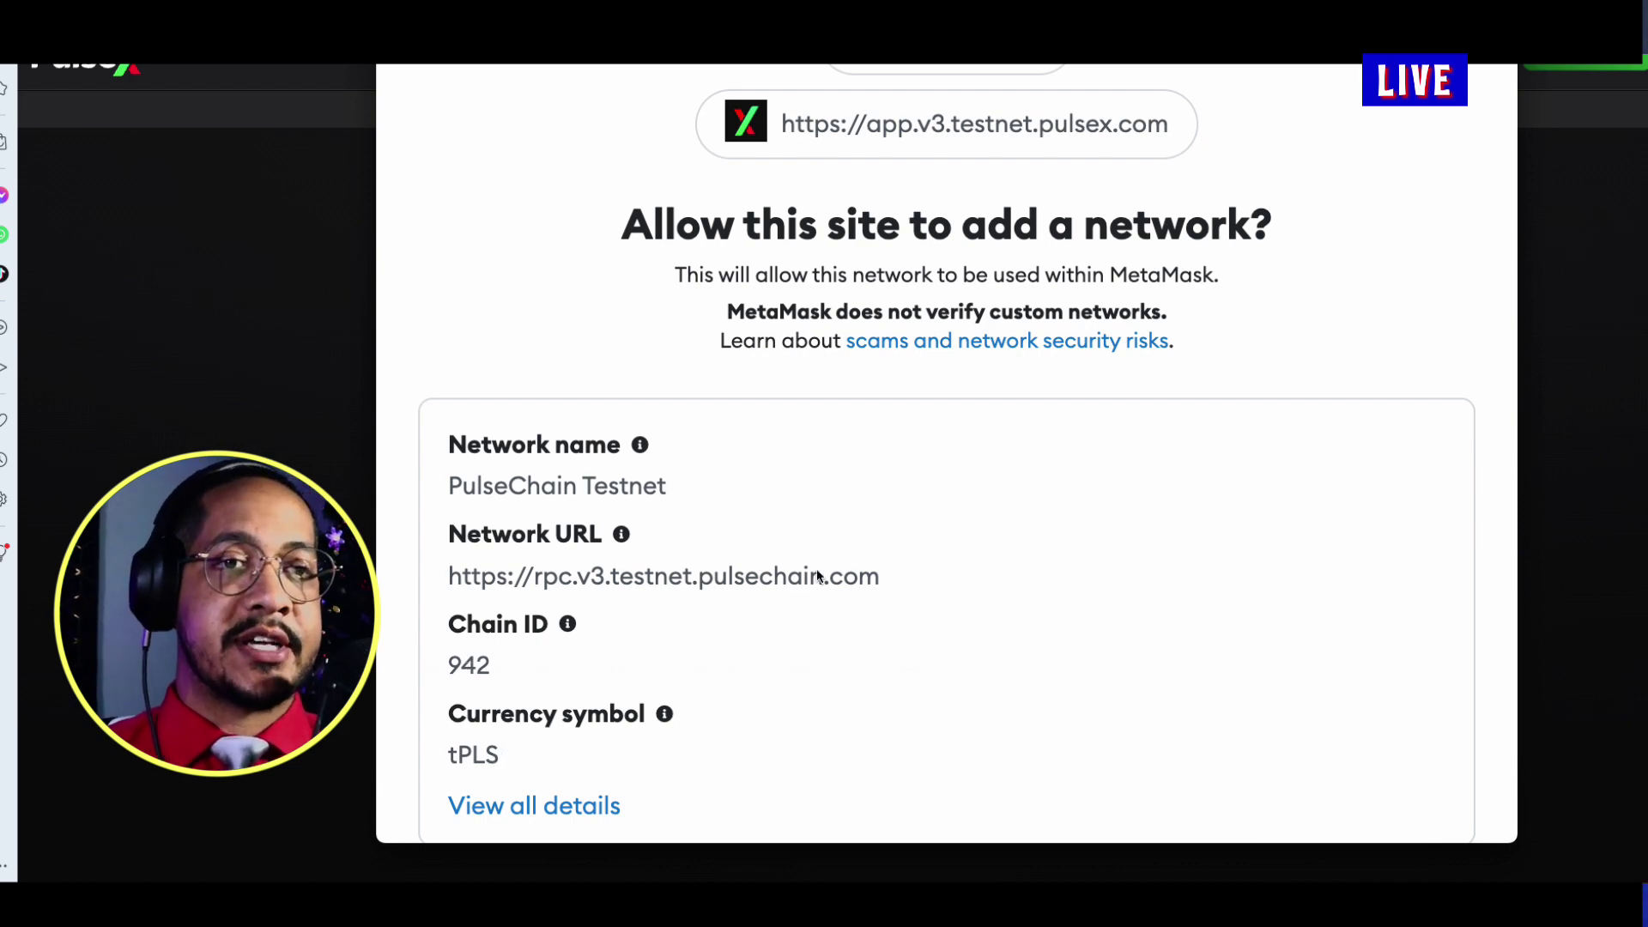
scroll(866, 554, down, 2)
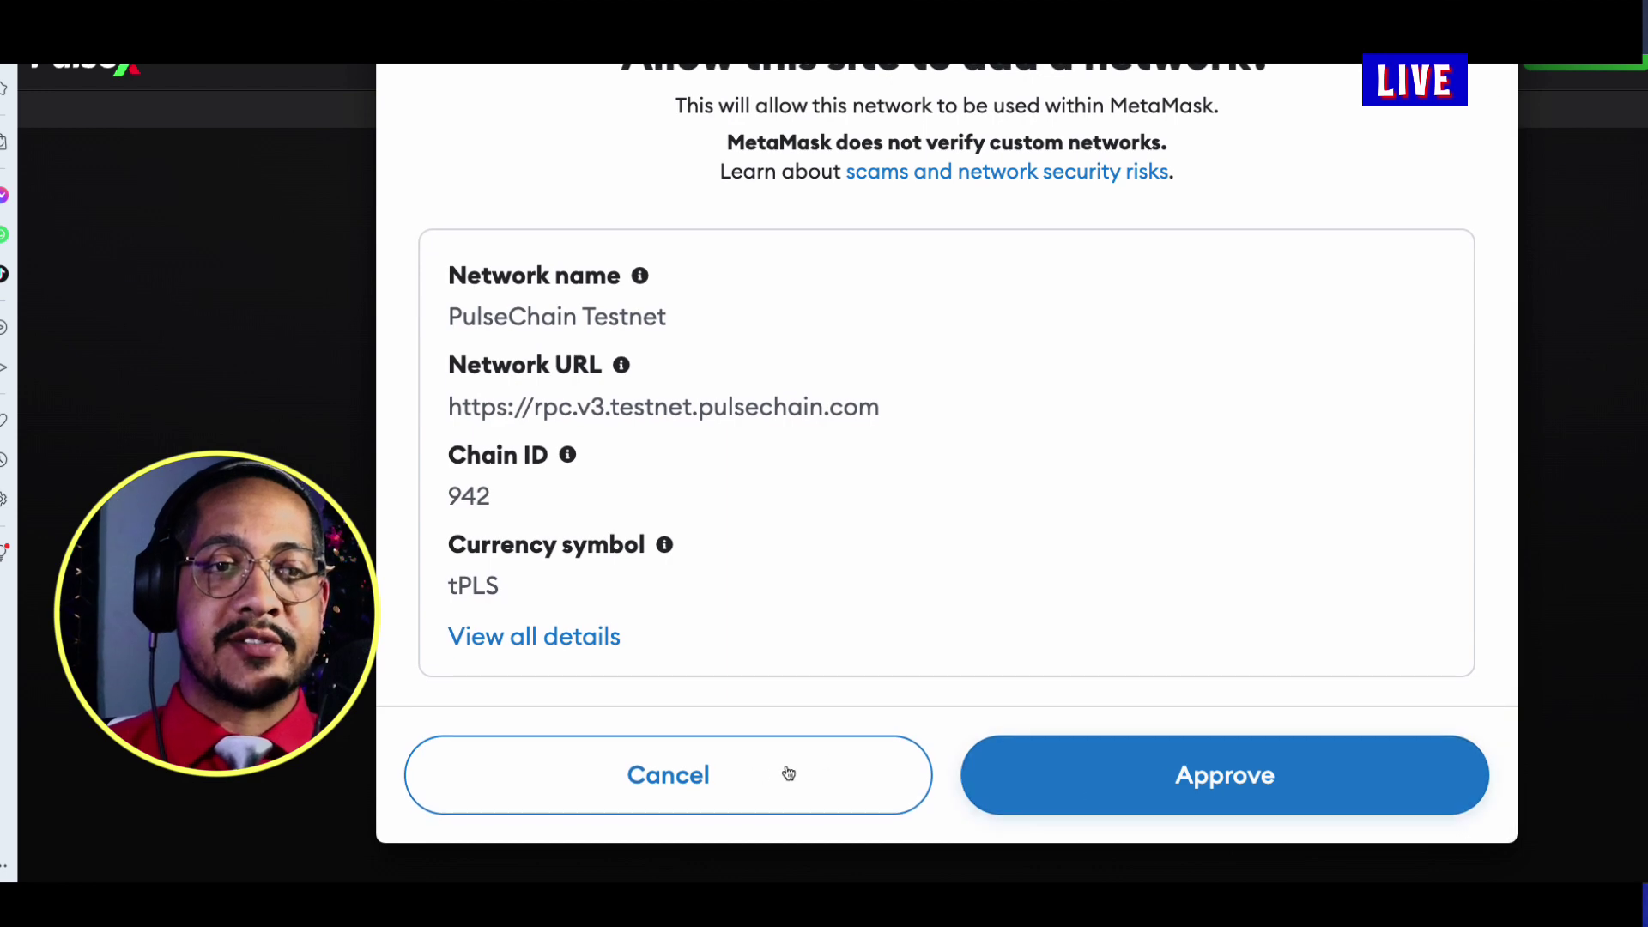
click(746, 776)
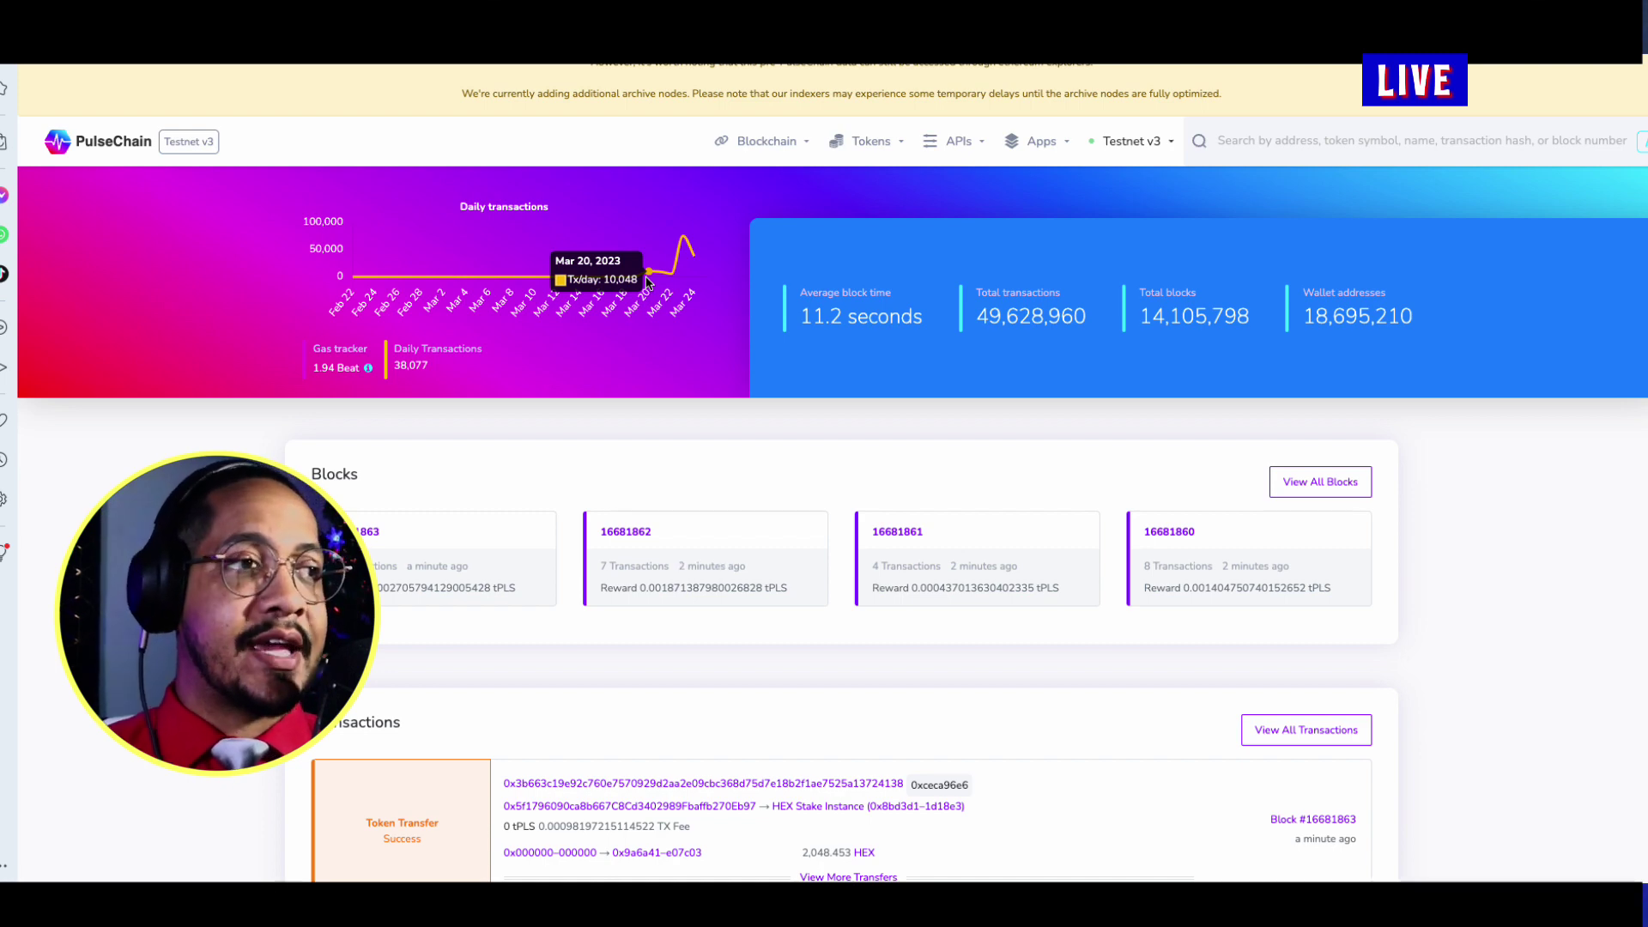
- Zoom in and scroll the explorer to the footer's Add Testnet v3 link
scroll(830, 286, down, 2)
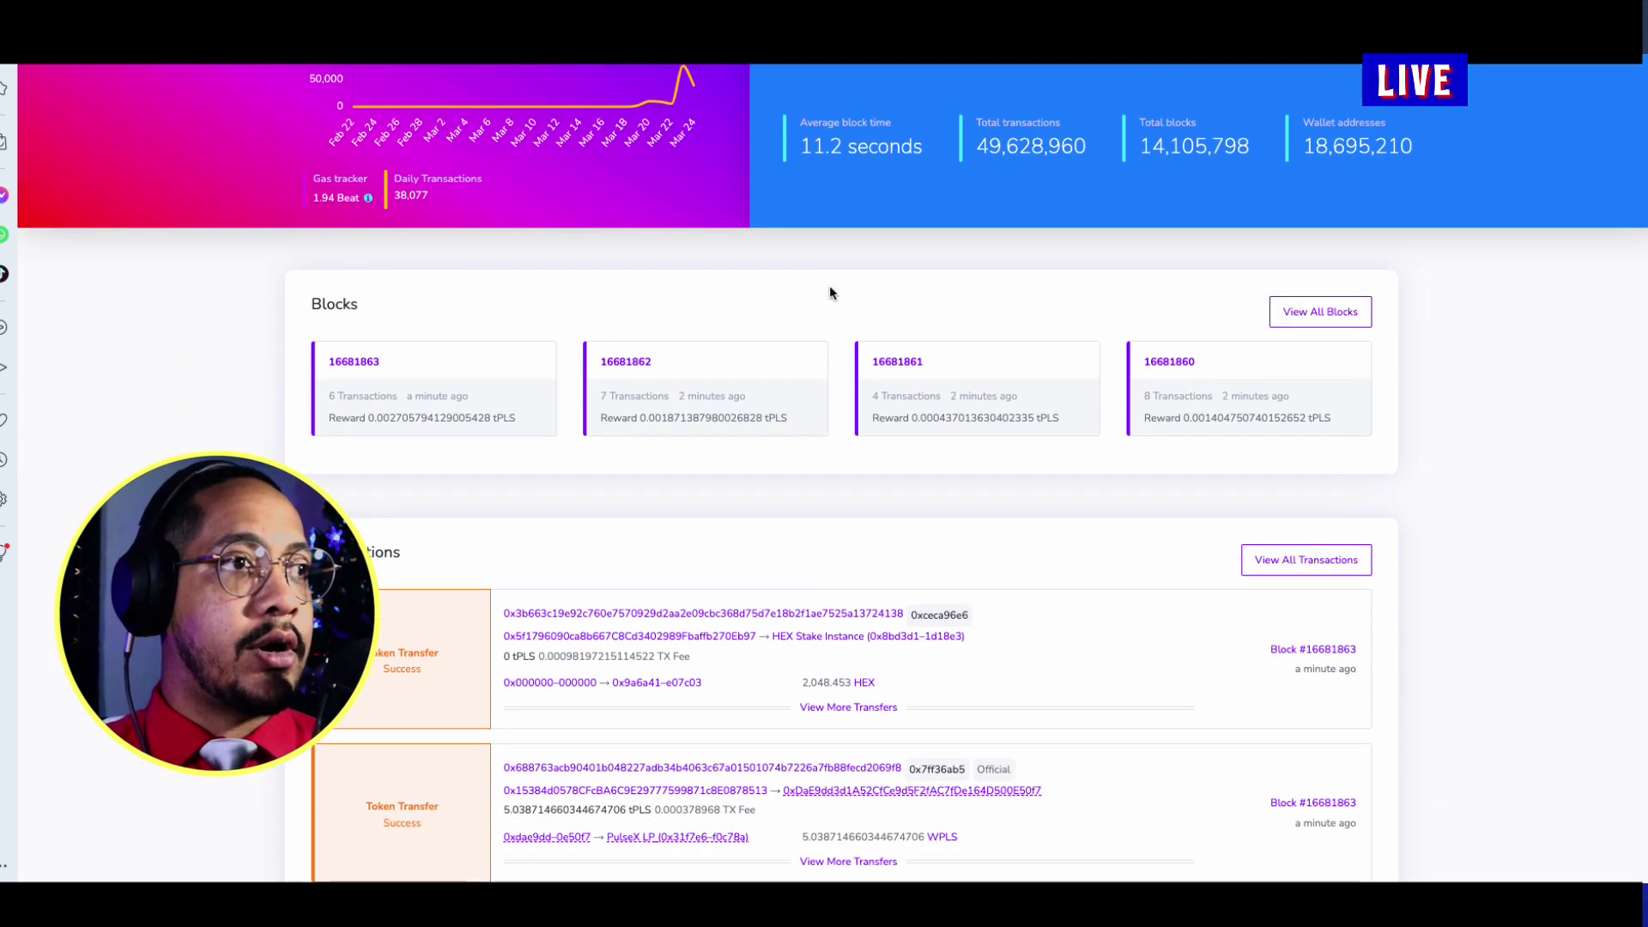
scroll(829, 287, down, 1)
scroll(832, 287, down, 2)
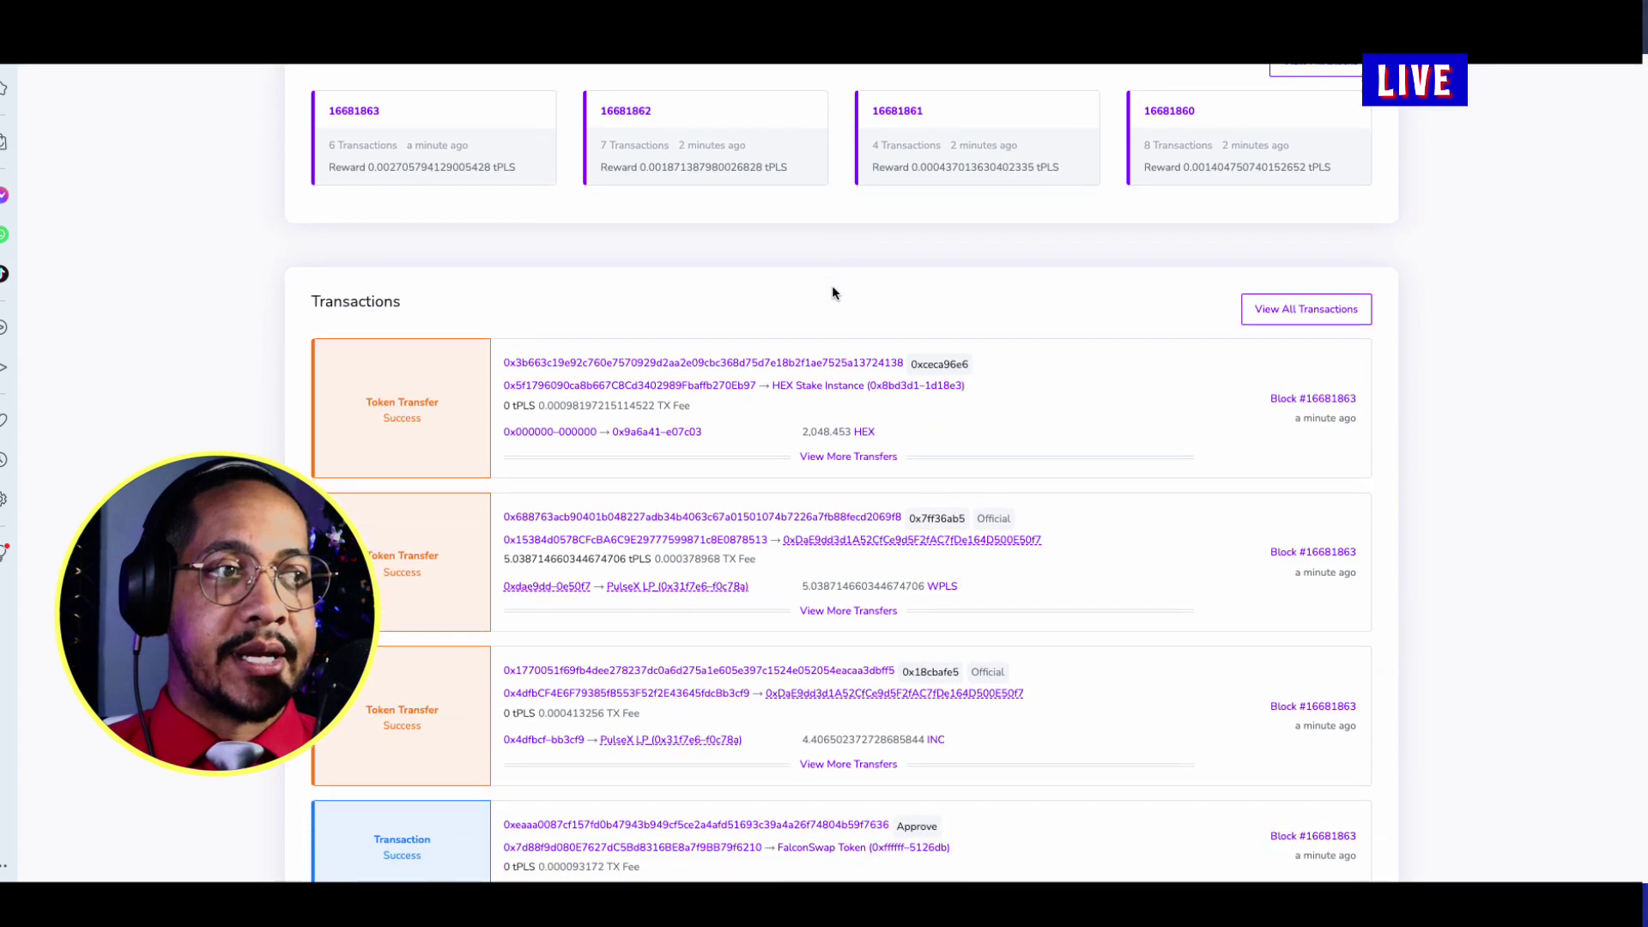
scroll(831, 288, down, 5)
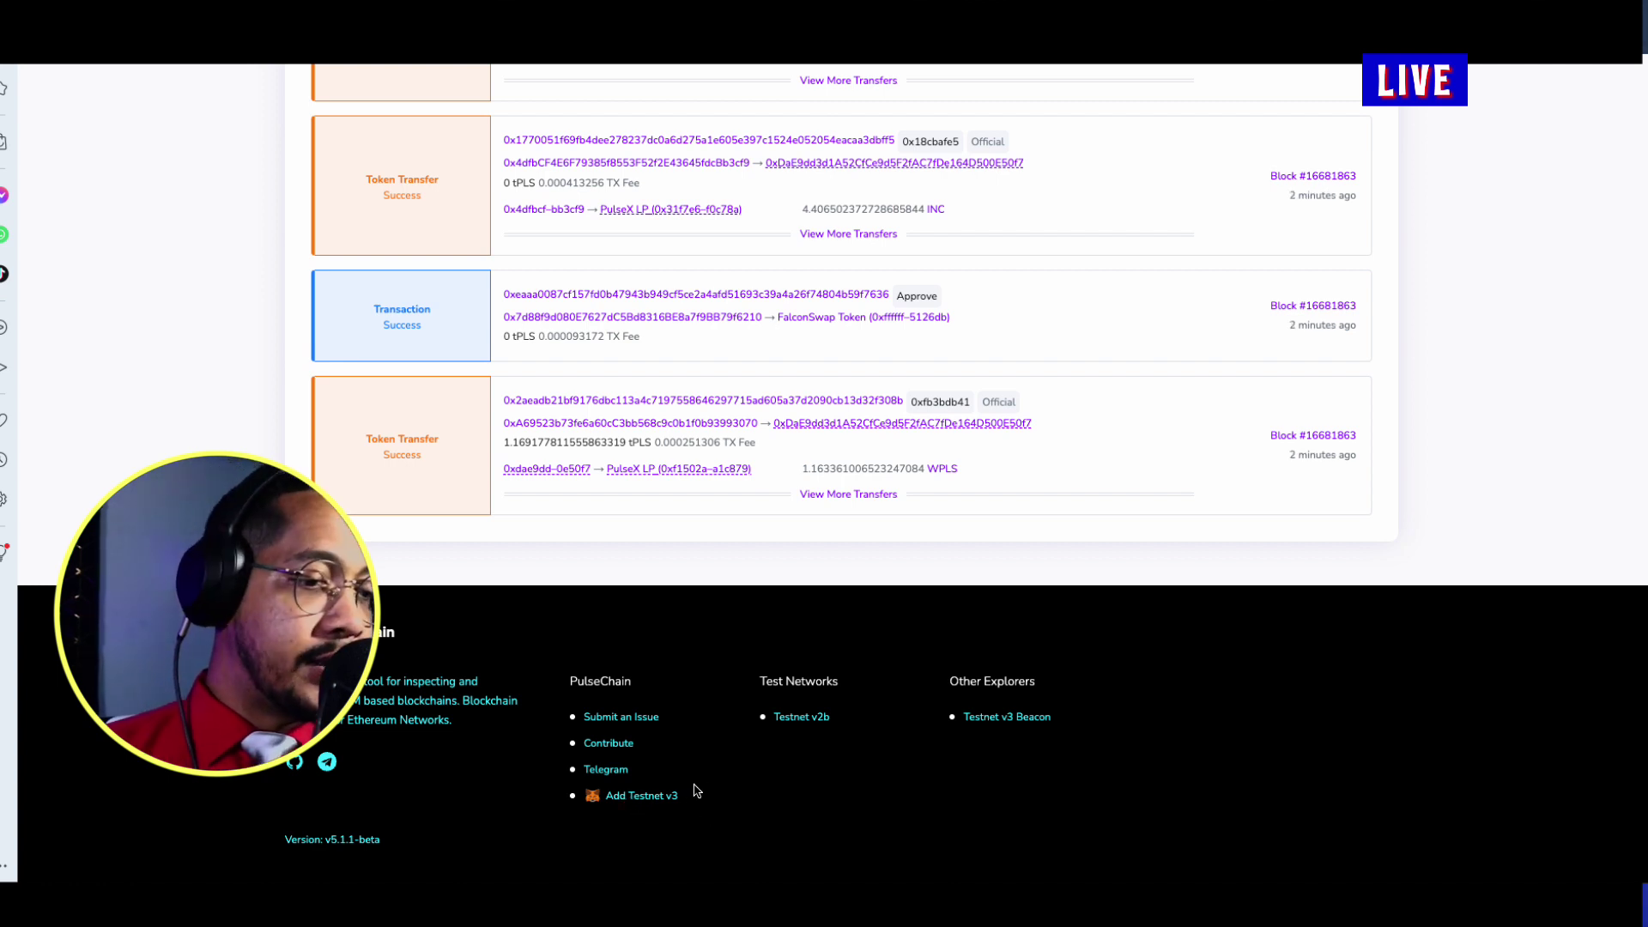
key(ctrl+plus)
key(ctrl+plus)
key(ctrl+plus)
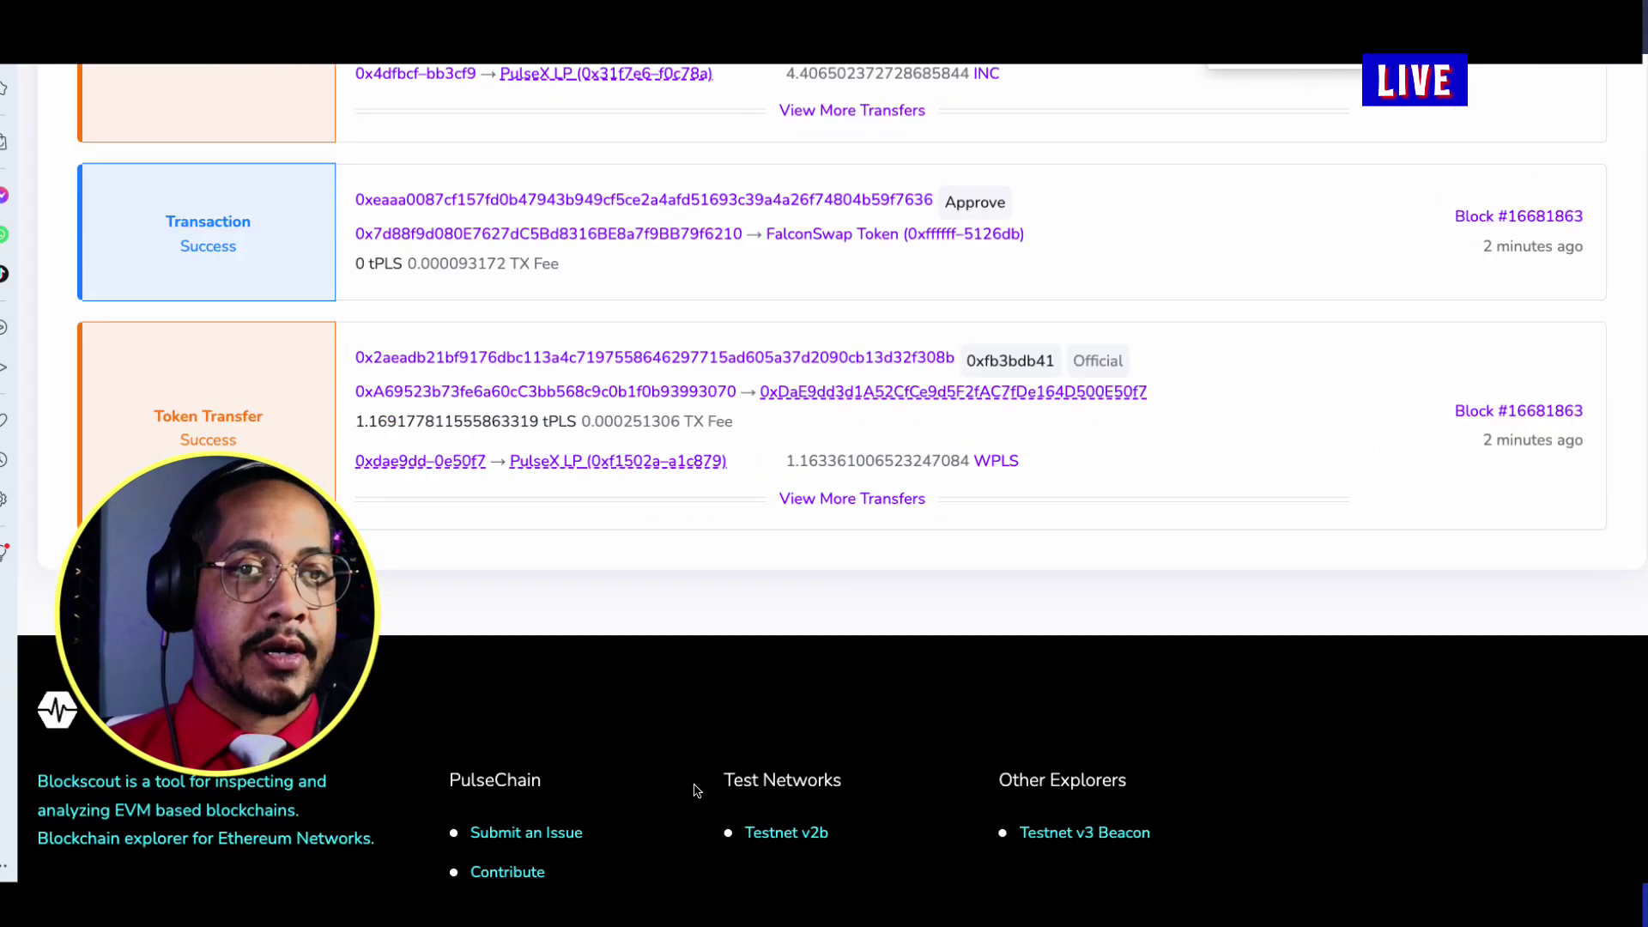
key(ctrl+plus)
key(ctrl+plus)
scroll(693, 784, down, 5)
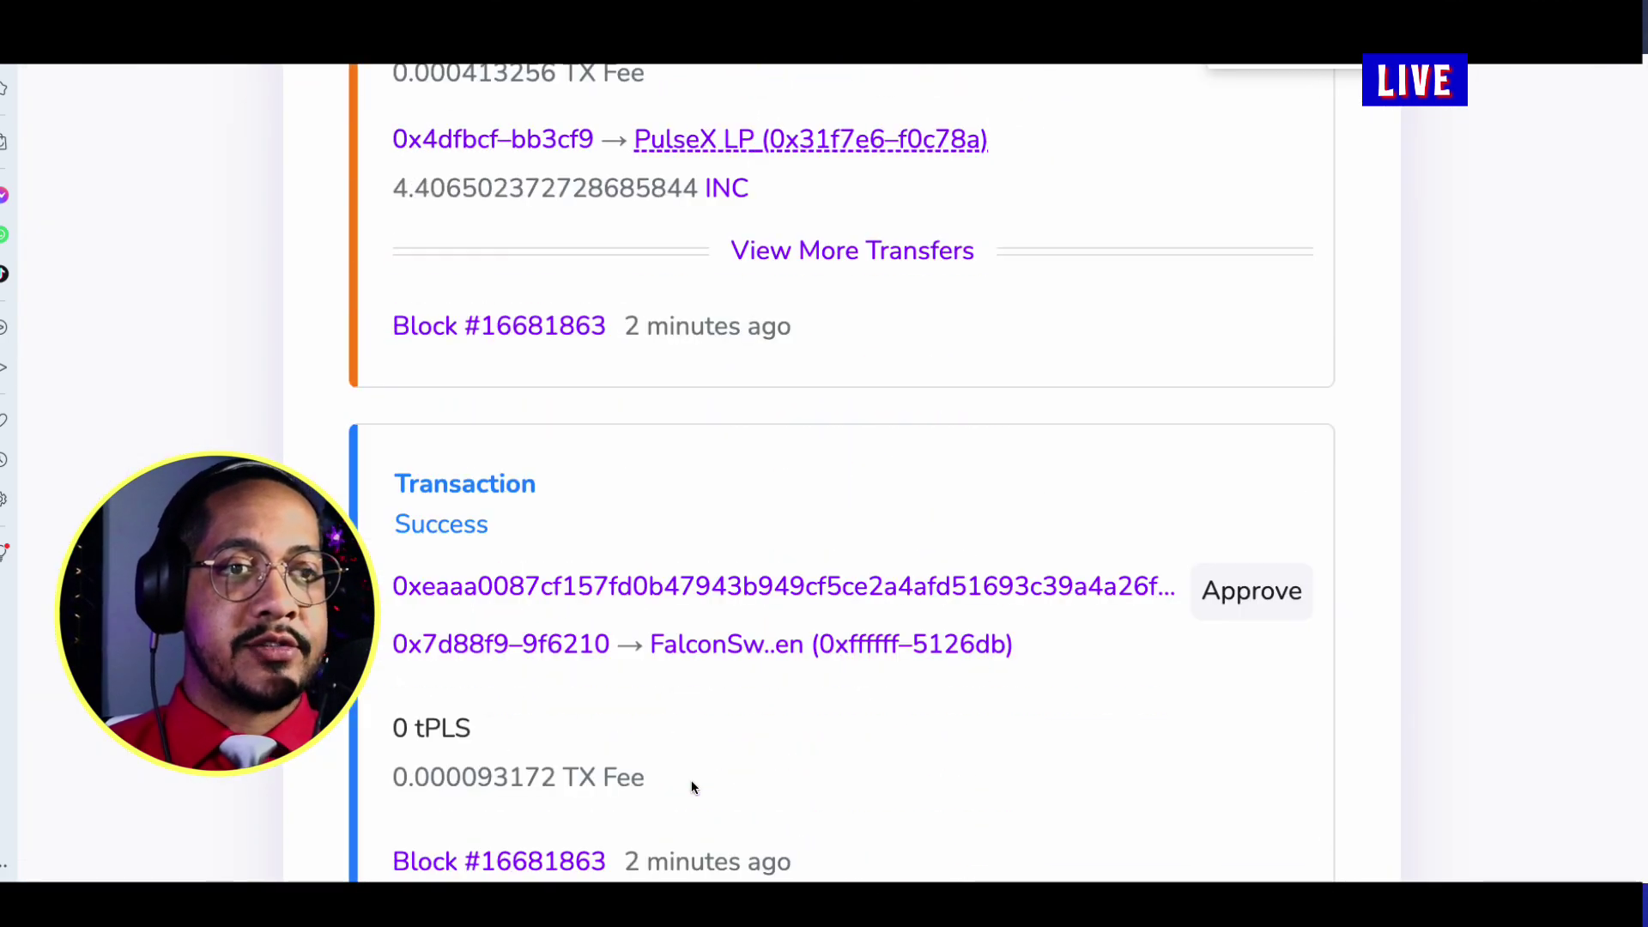
scroll(692, 784, down, 10)
scroll(633, 688, up, 3)
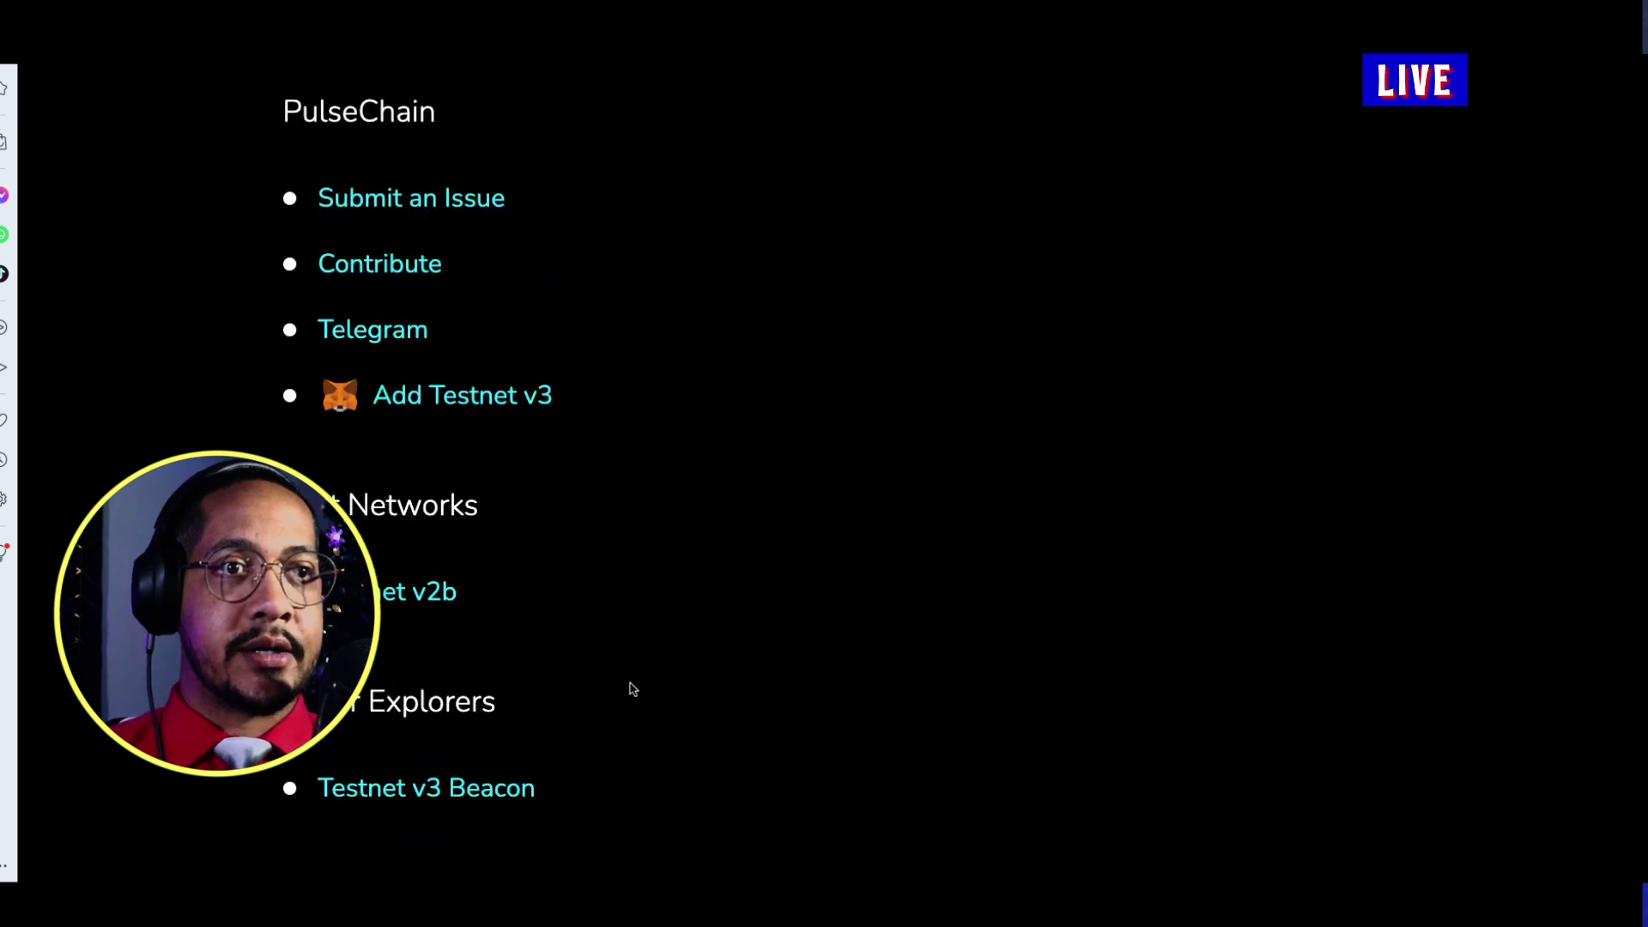
scroll(467, 541, up, 1)
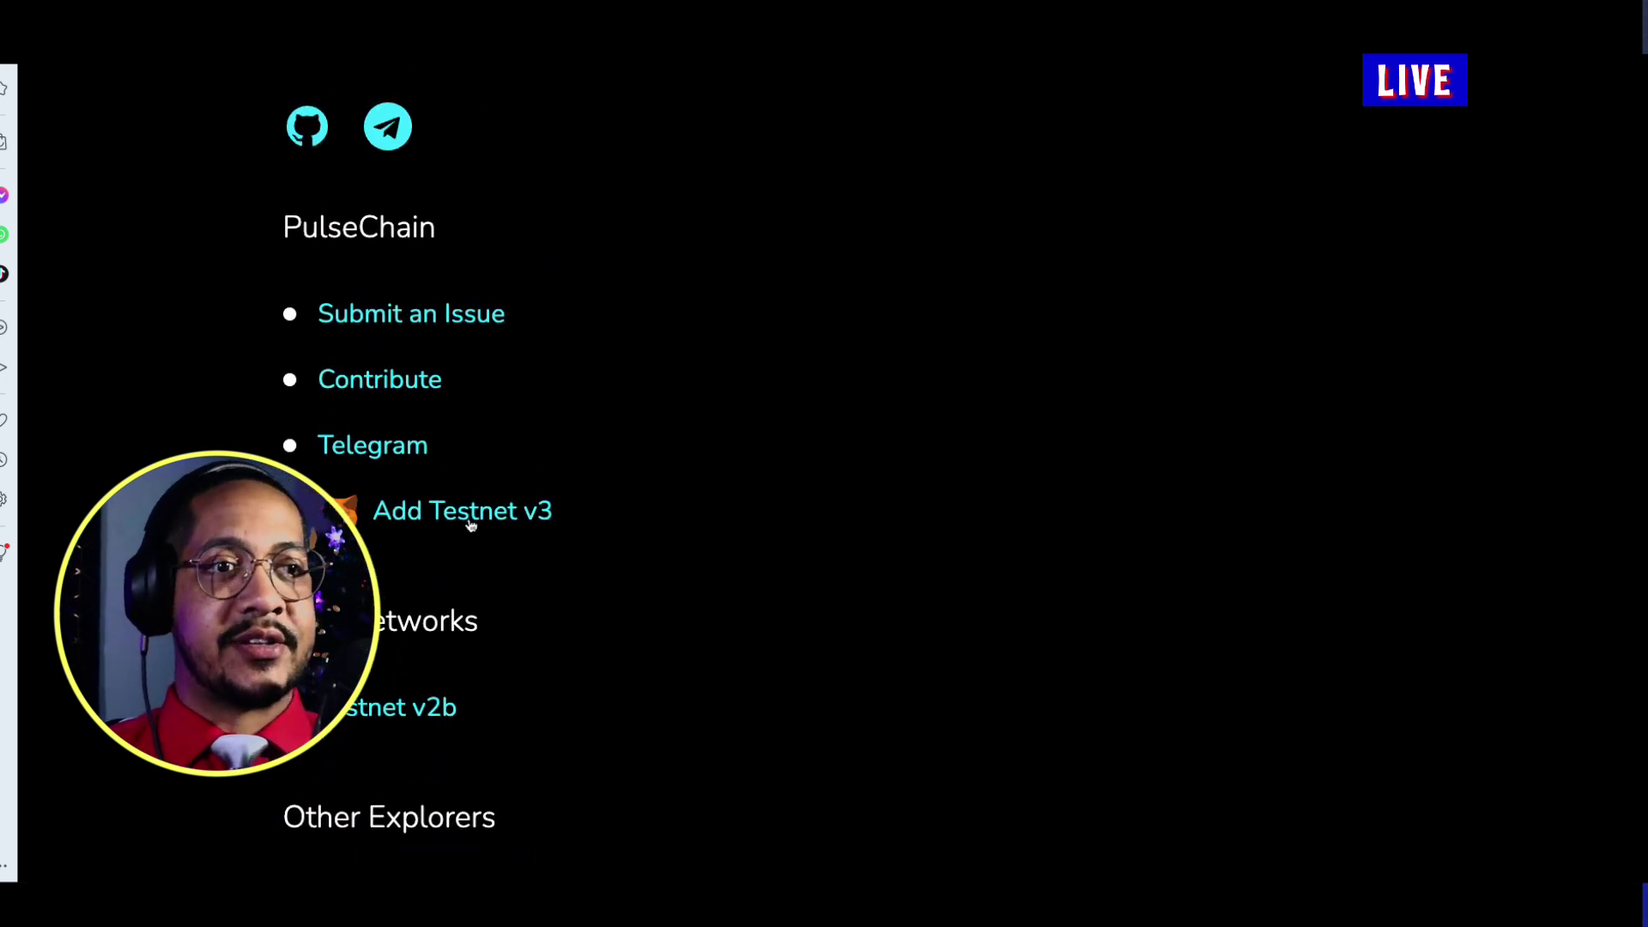
- Add the Testnet v3 network to MetaMask, approve it, and switch over from Ethereum Mainnet
click(471, 526)
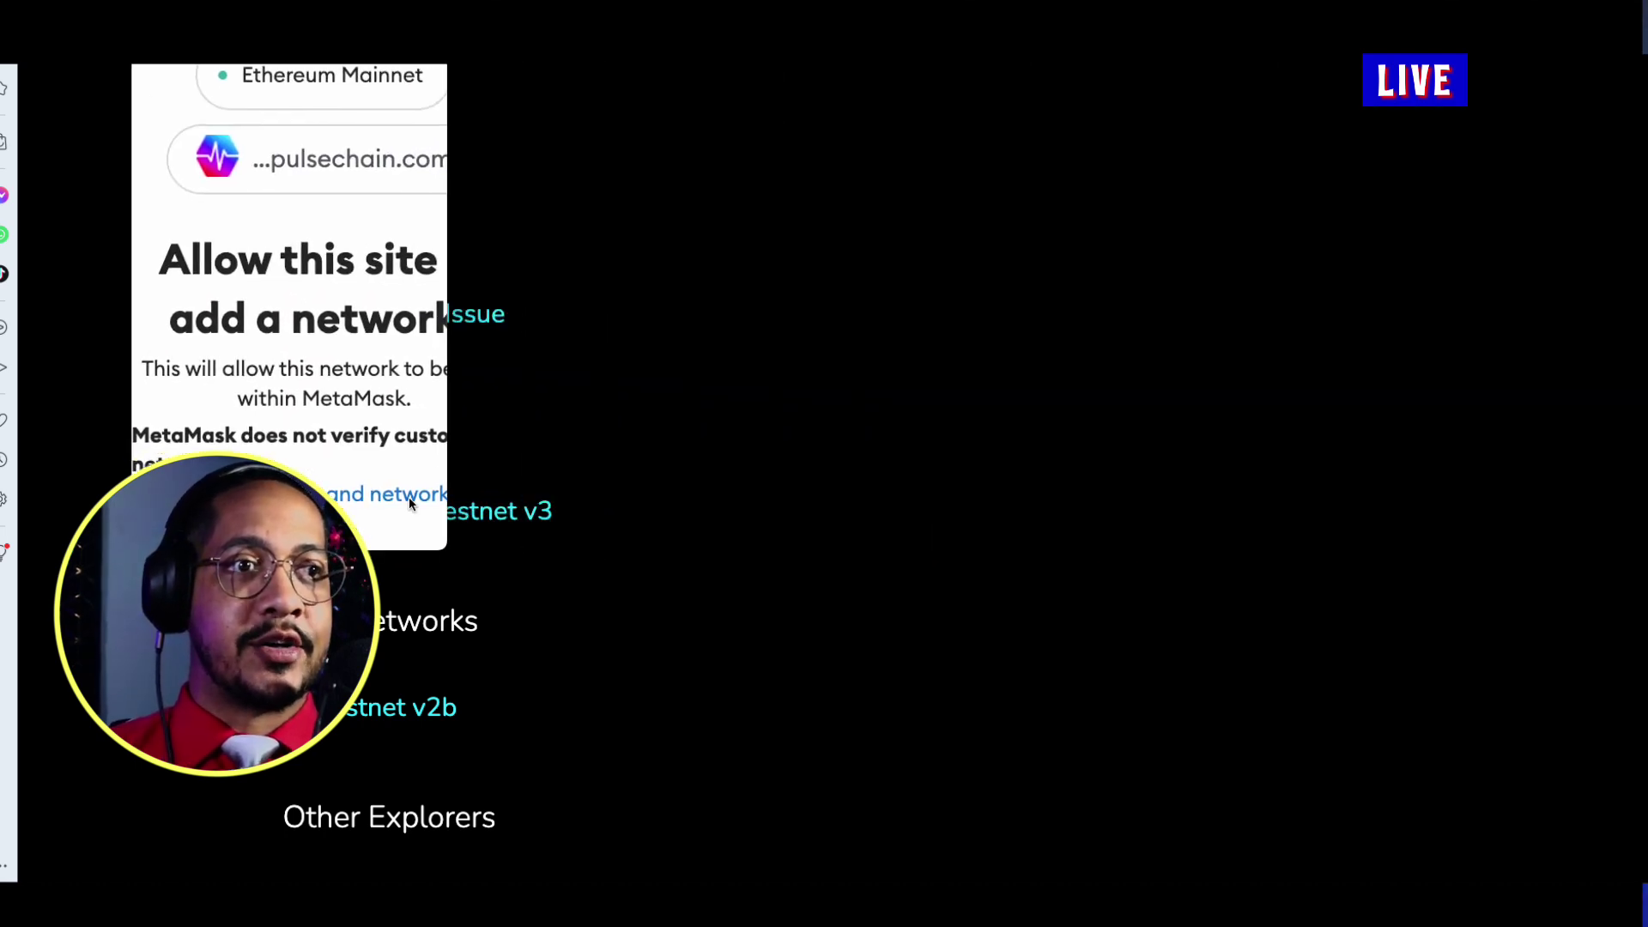
drag(440, 553, 1521, 888)
scroll(1089, 275, down, 3)
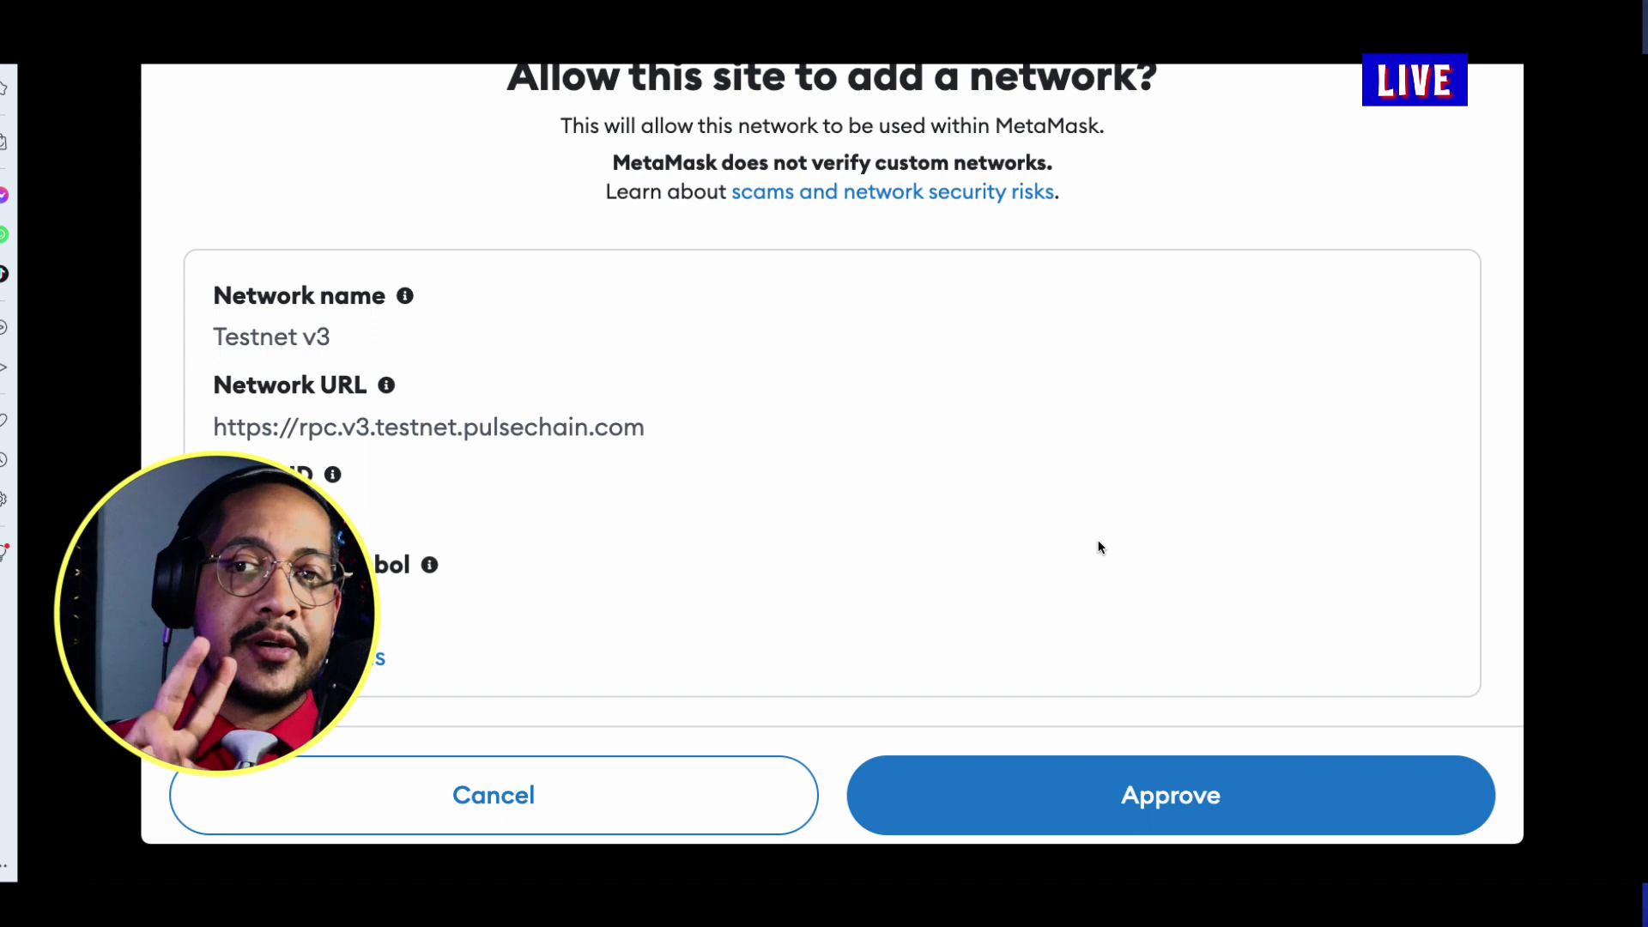
click(1109, 794)
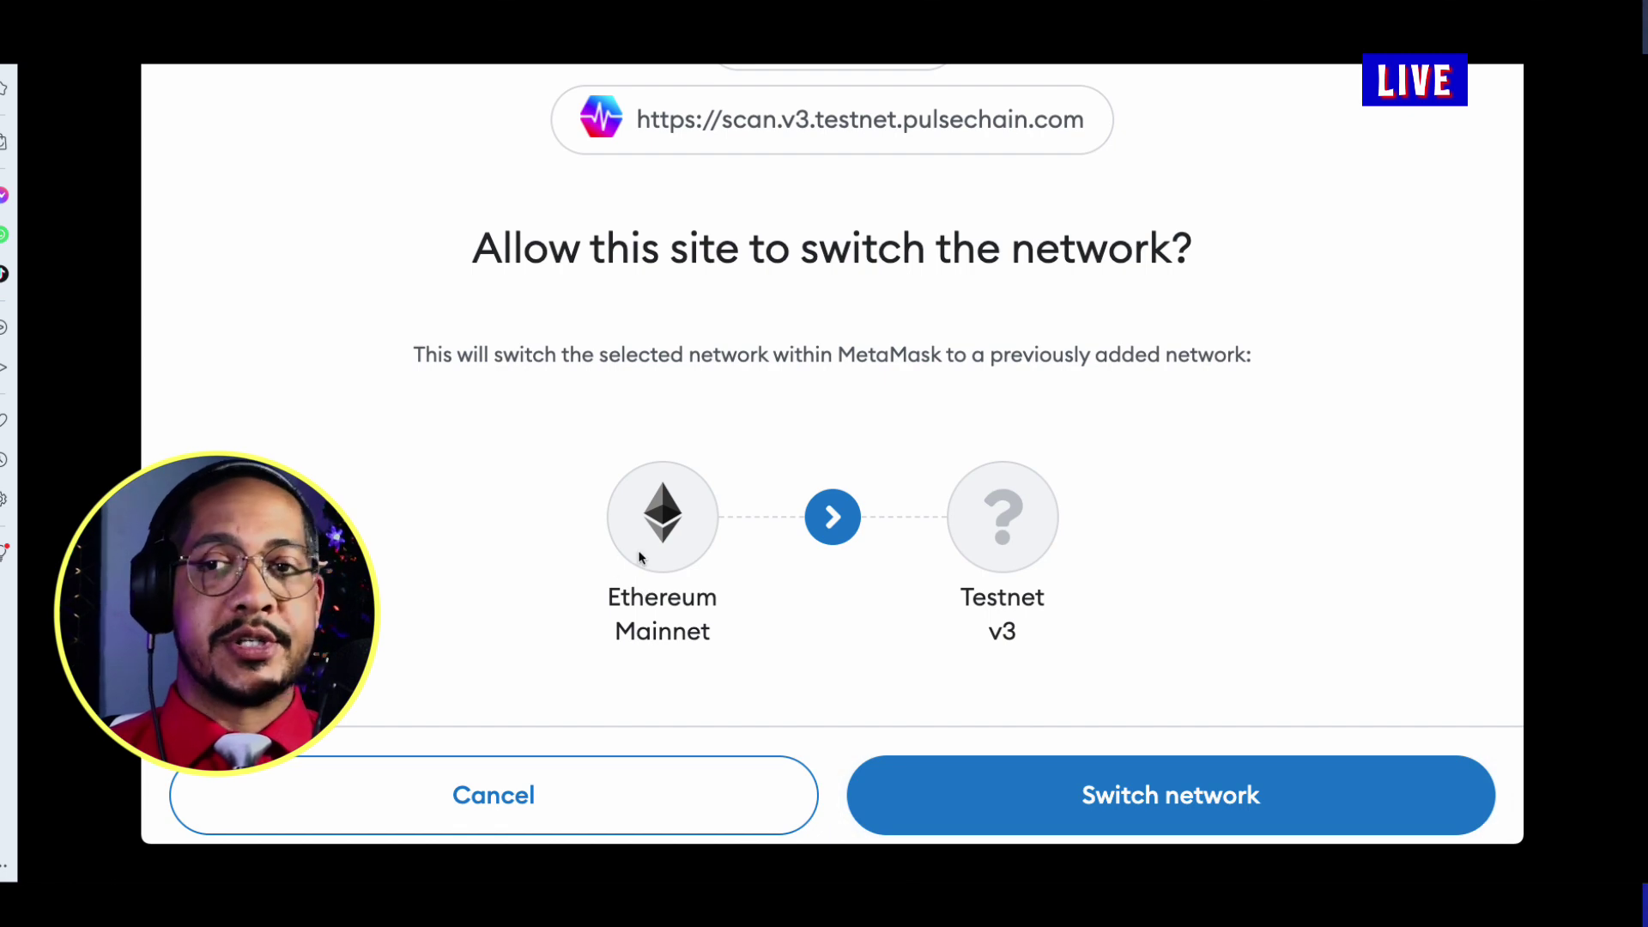
click(1056, 780)
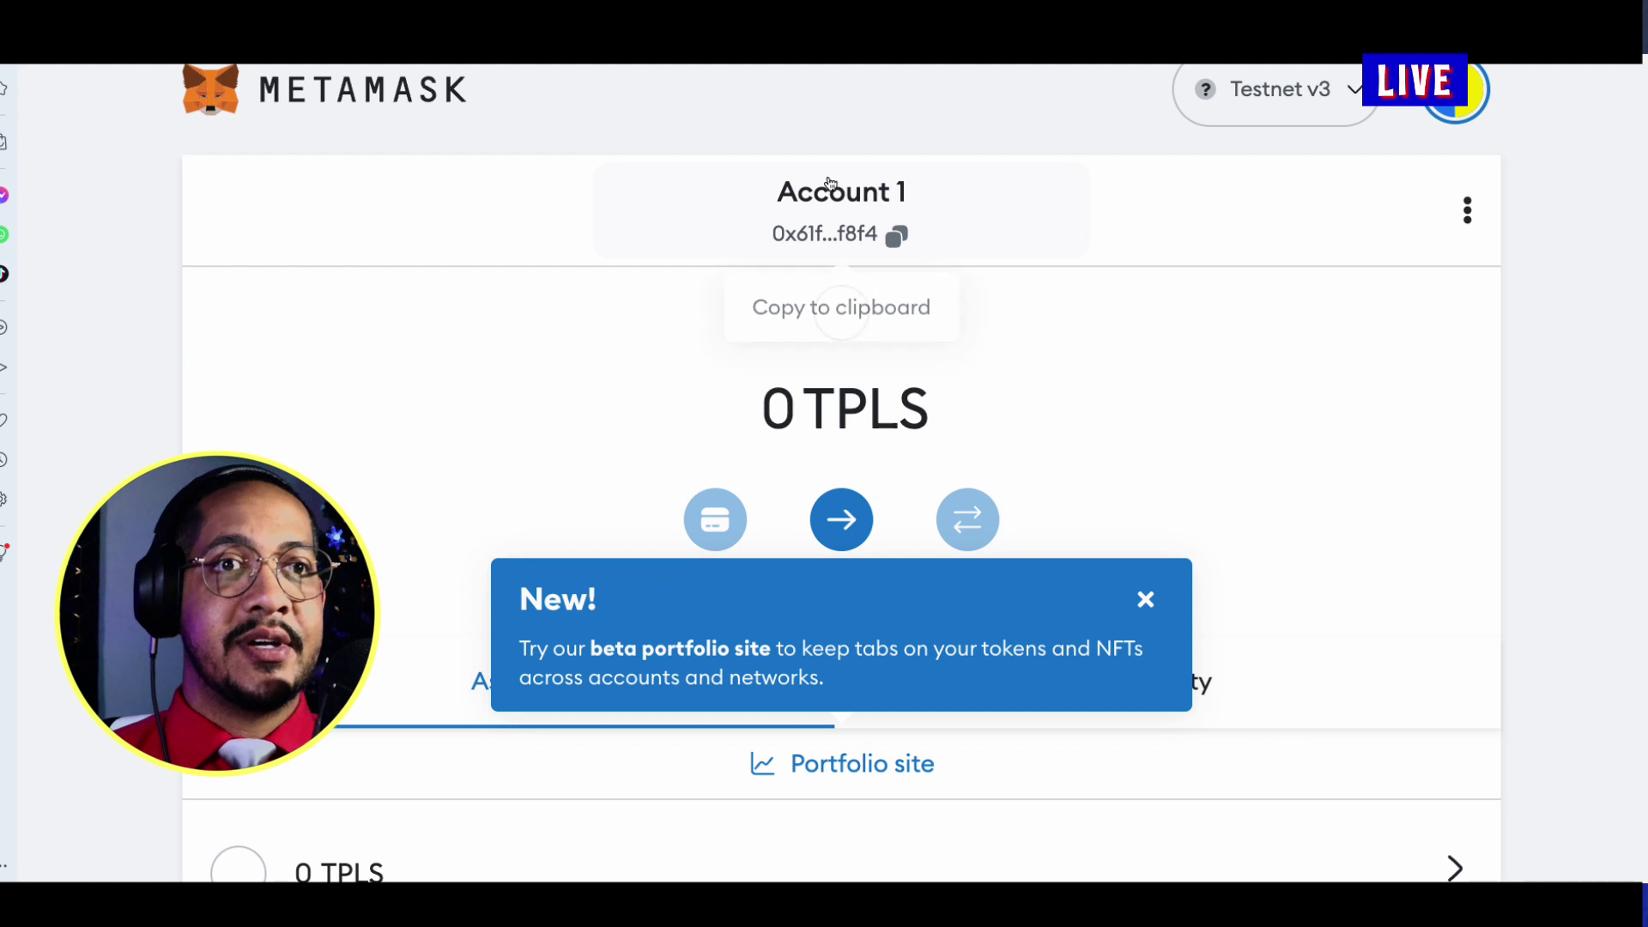
click(1286, 108)
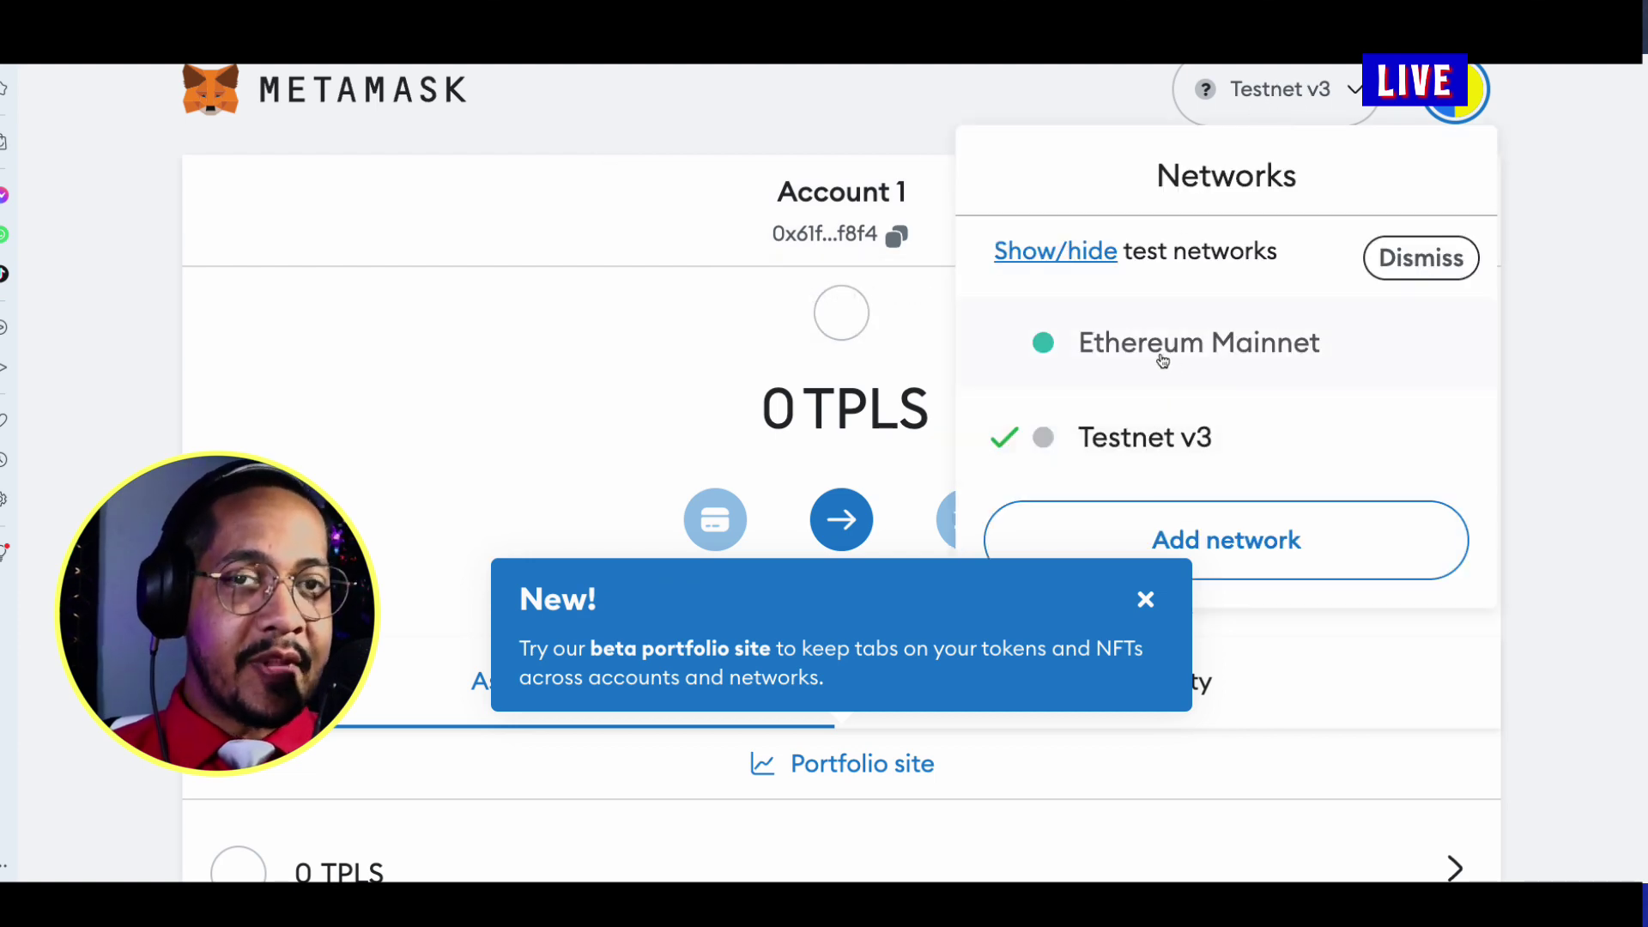
click(855, 386)
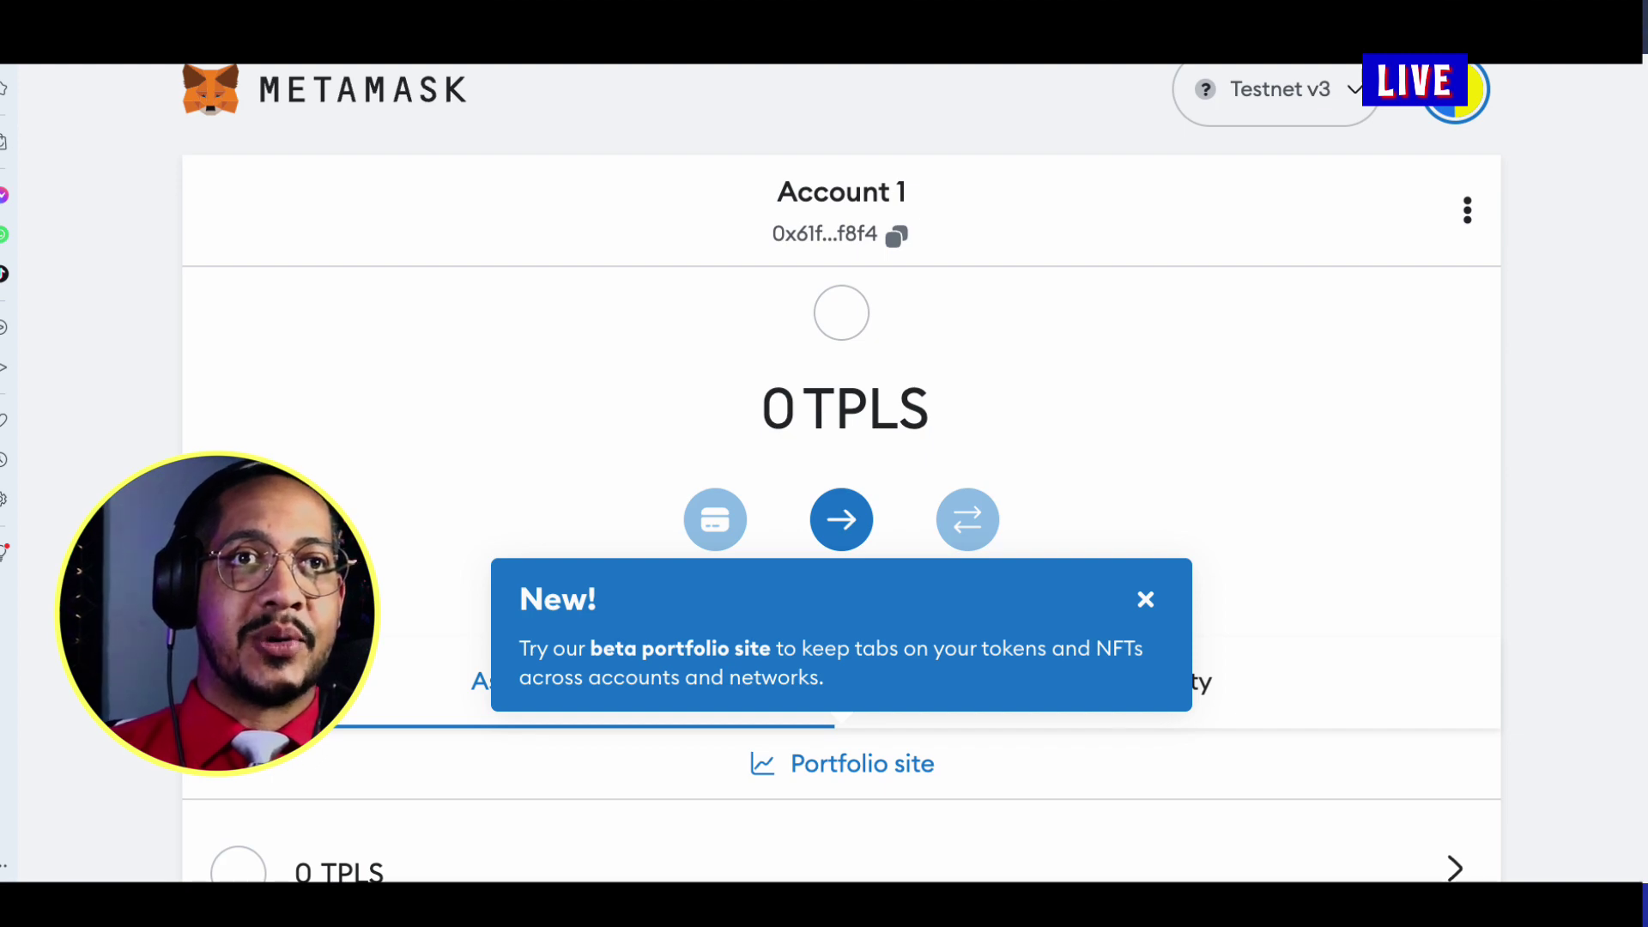
key(ctrl+t)
- Go to freepulse.io and start the I am human captcha
text(free)
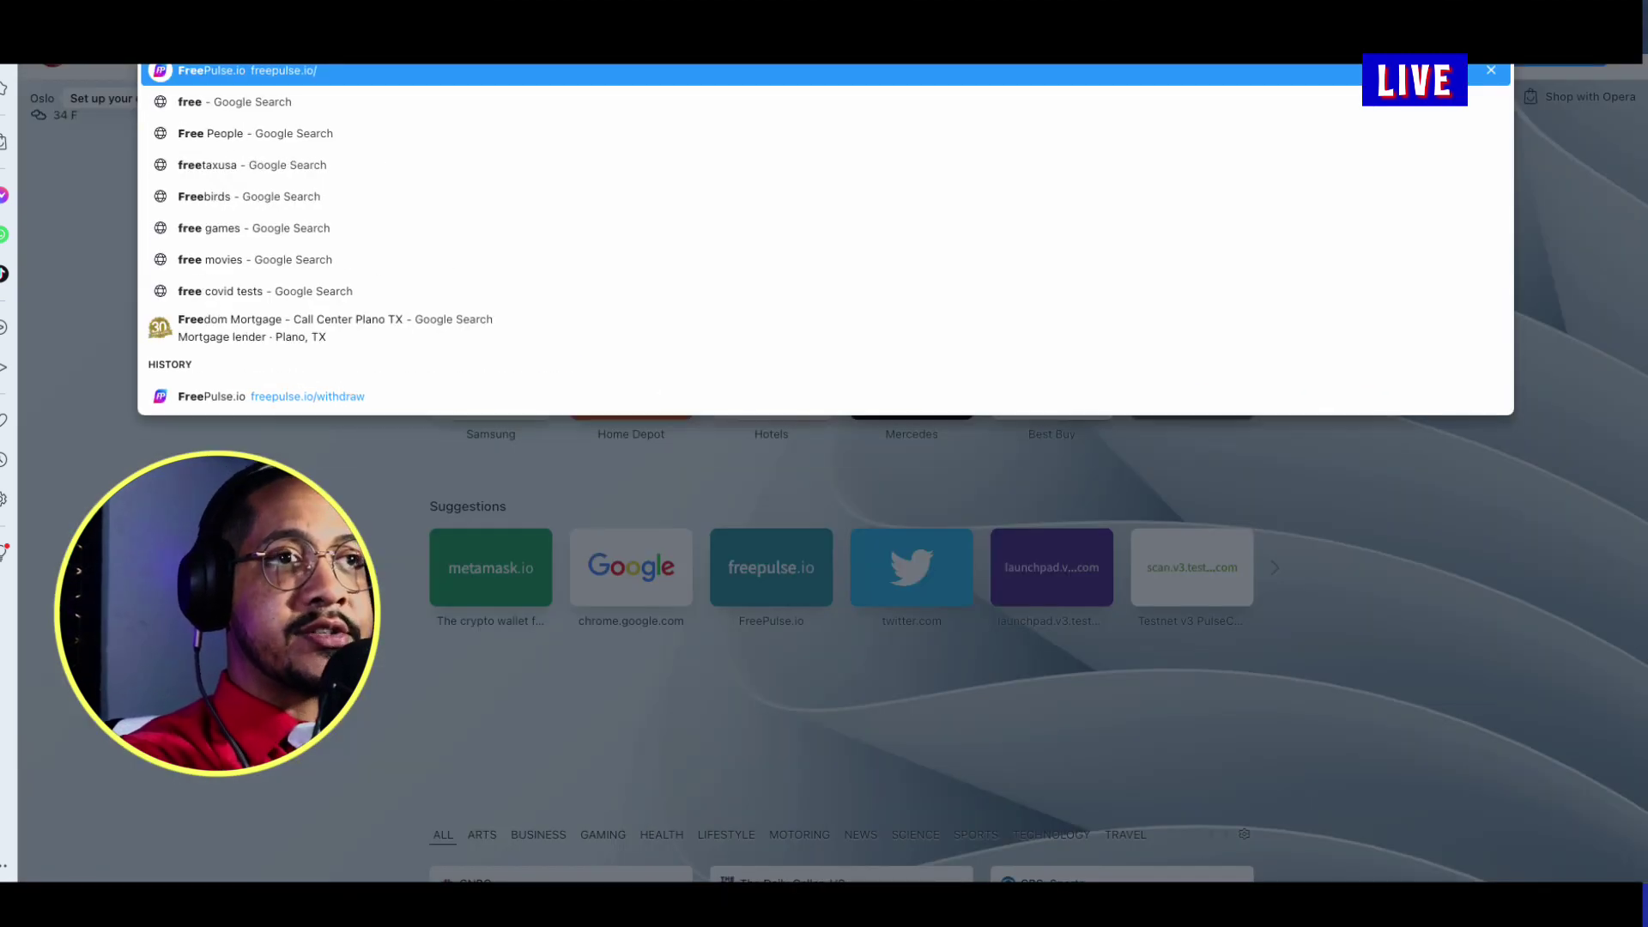
key(Return)
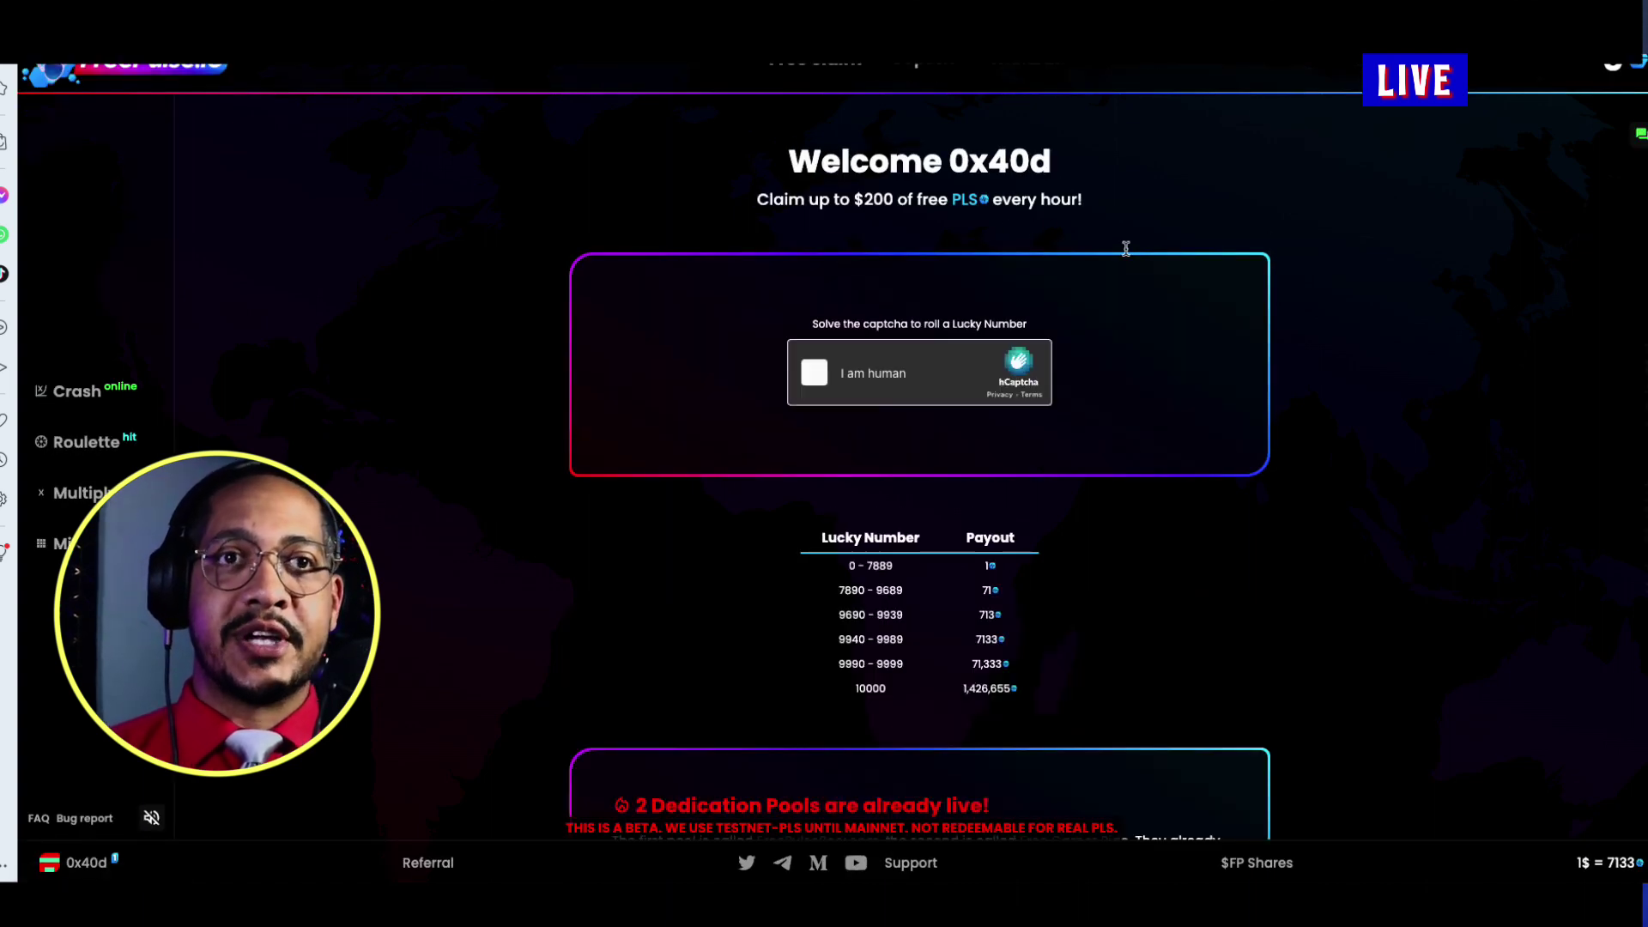
click(895, 359)
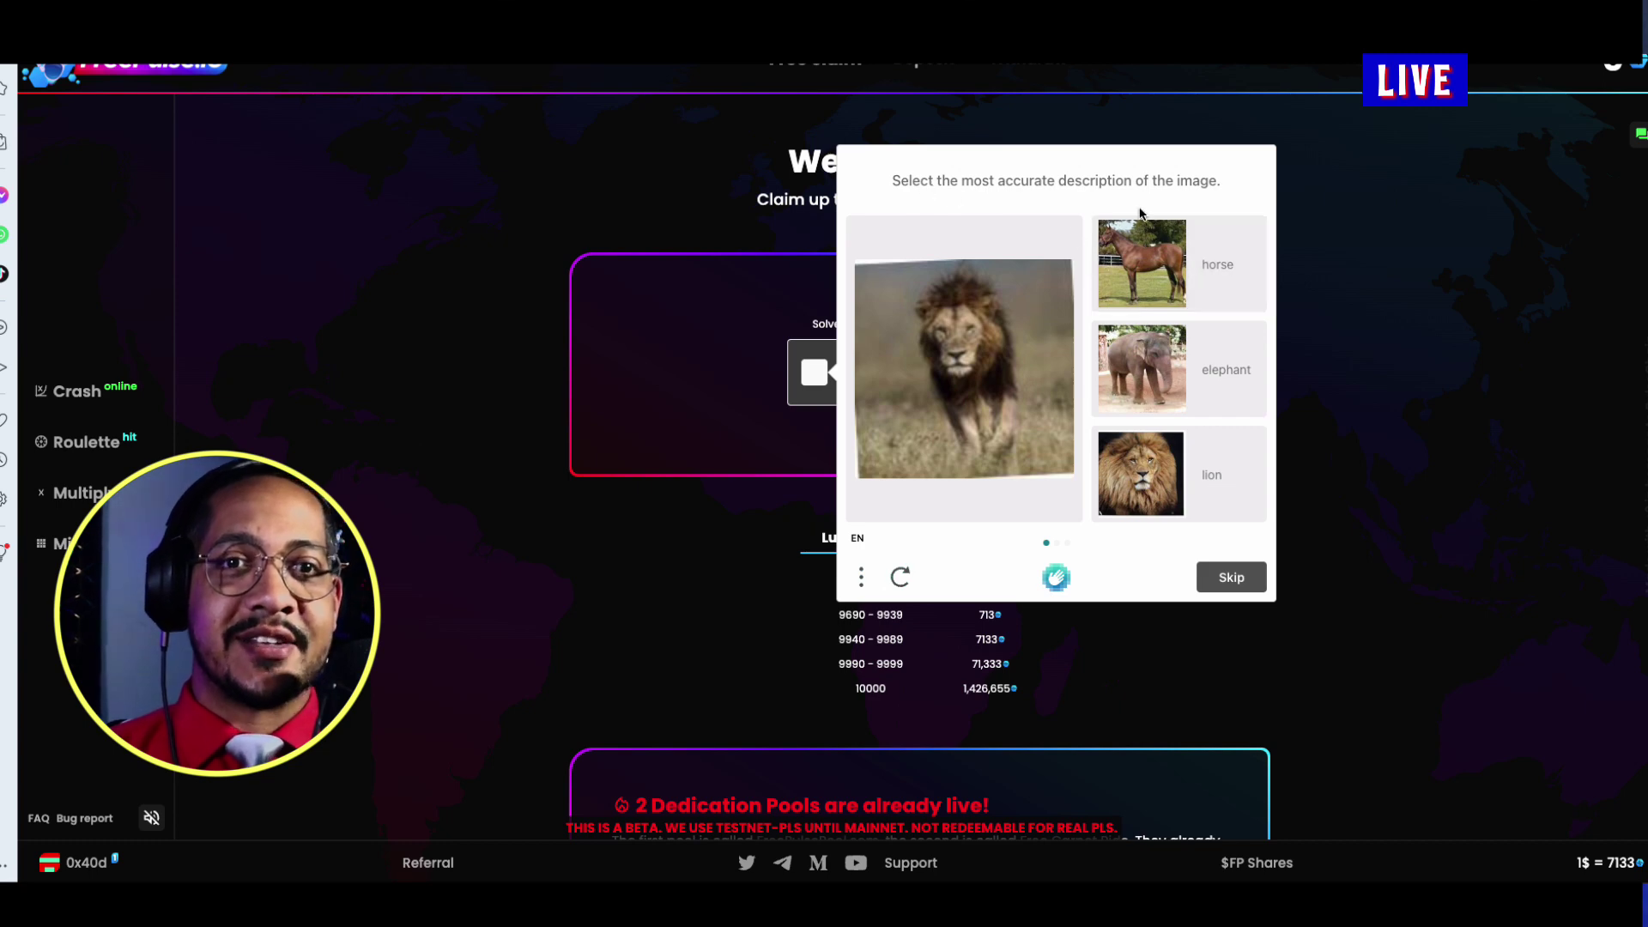
- Answer the captcha with lion, lion, elephant and verify to roll the number
click(1193, 493)
click(1231, 575)
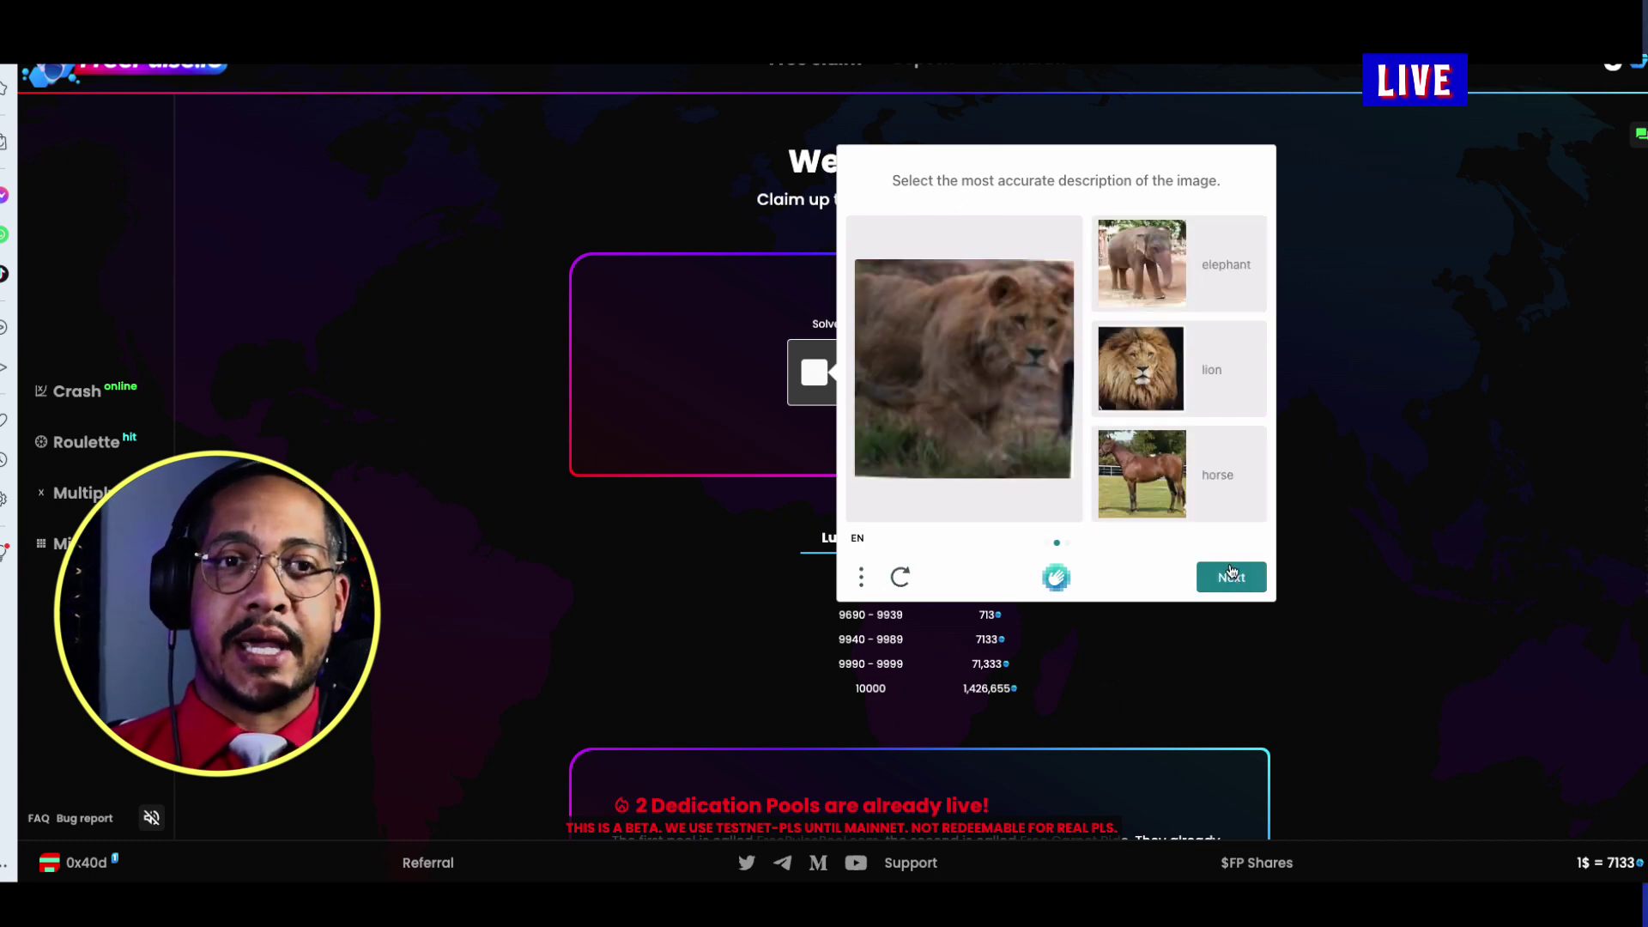
click(1193, 378)
click(1226, 578)
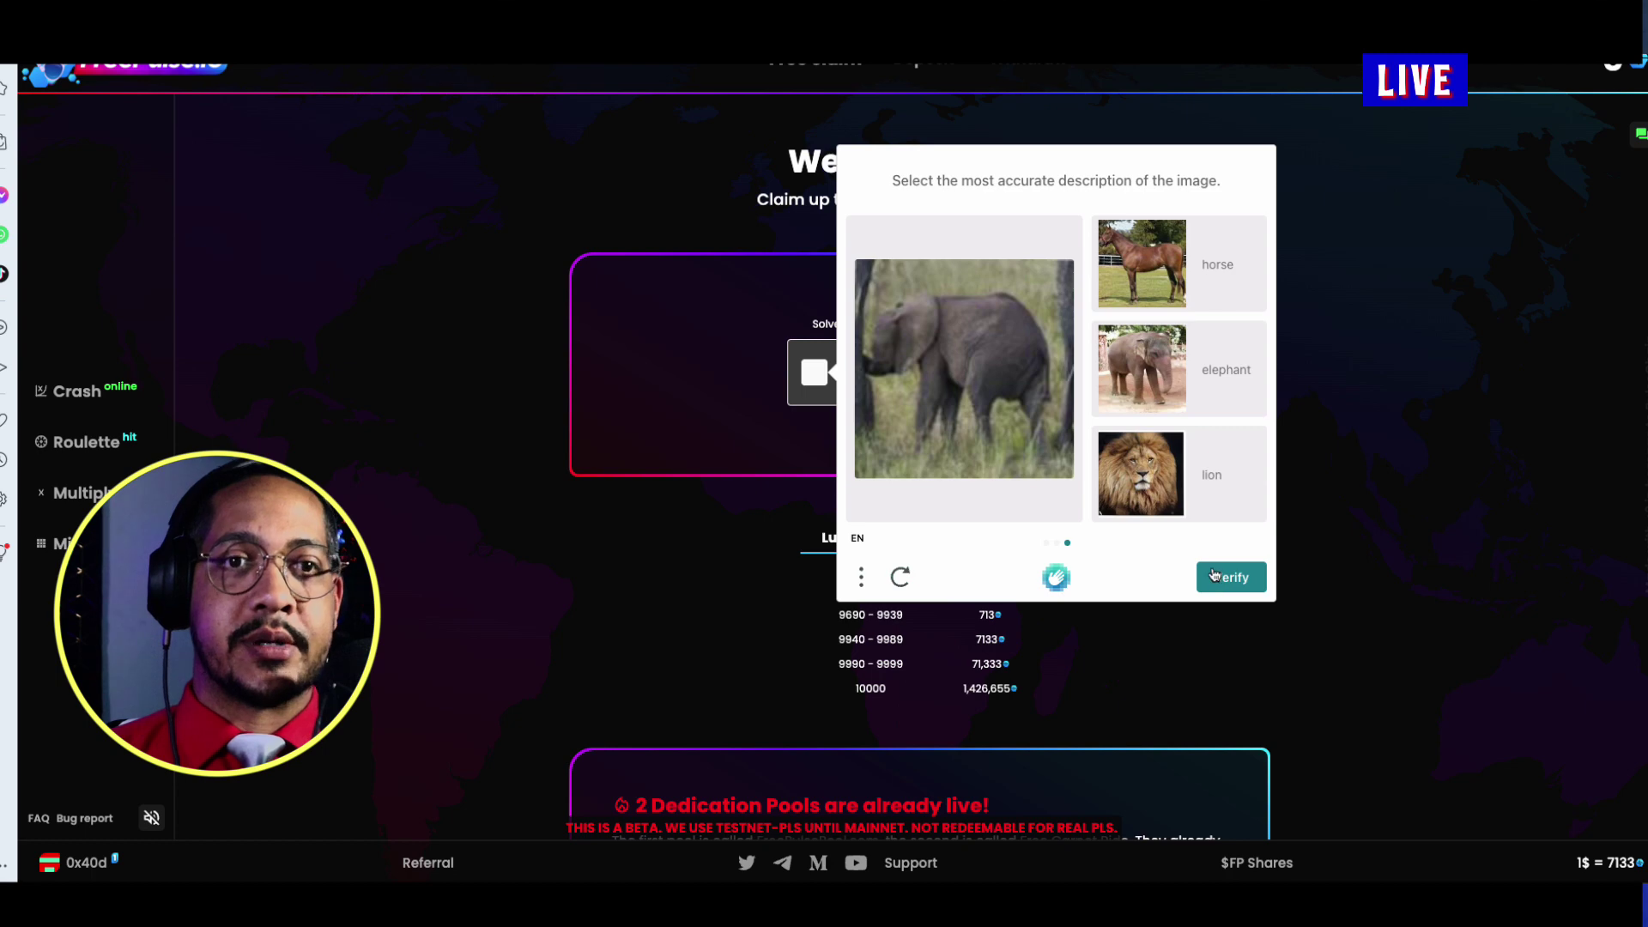
click(1176, 364)
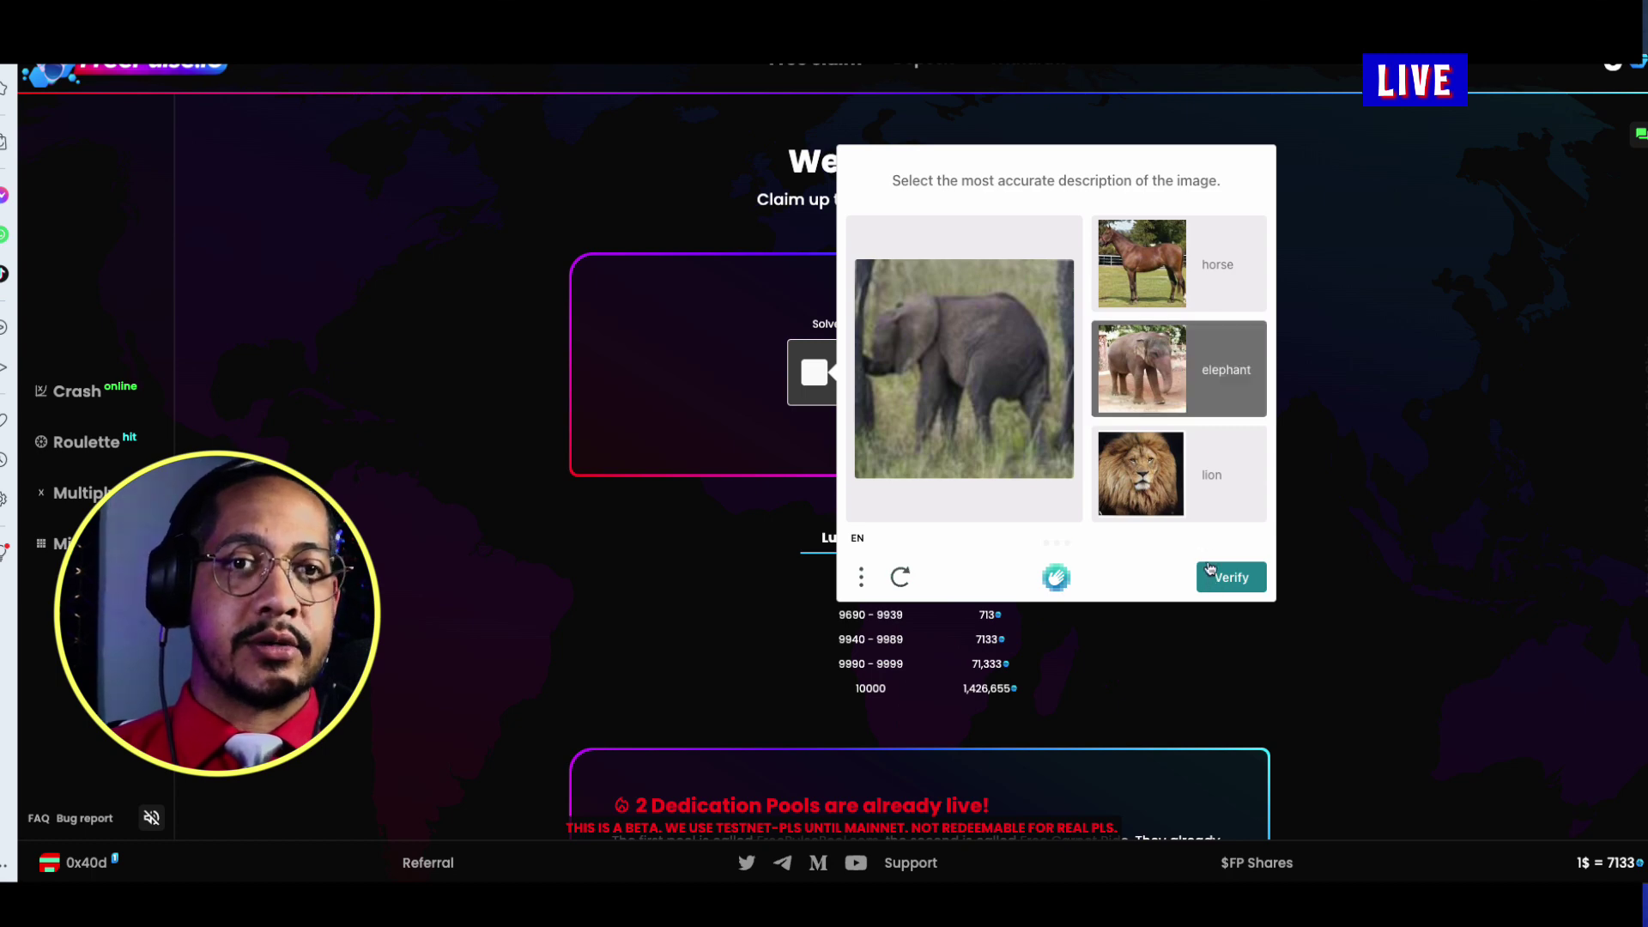
click(1230, 576)
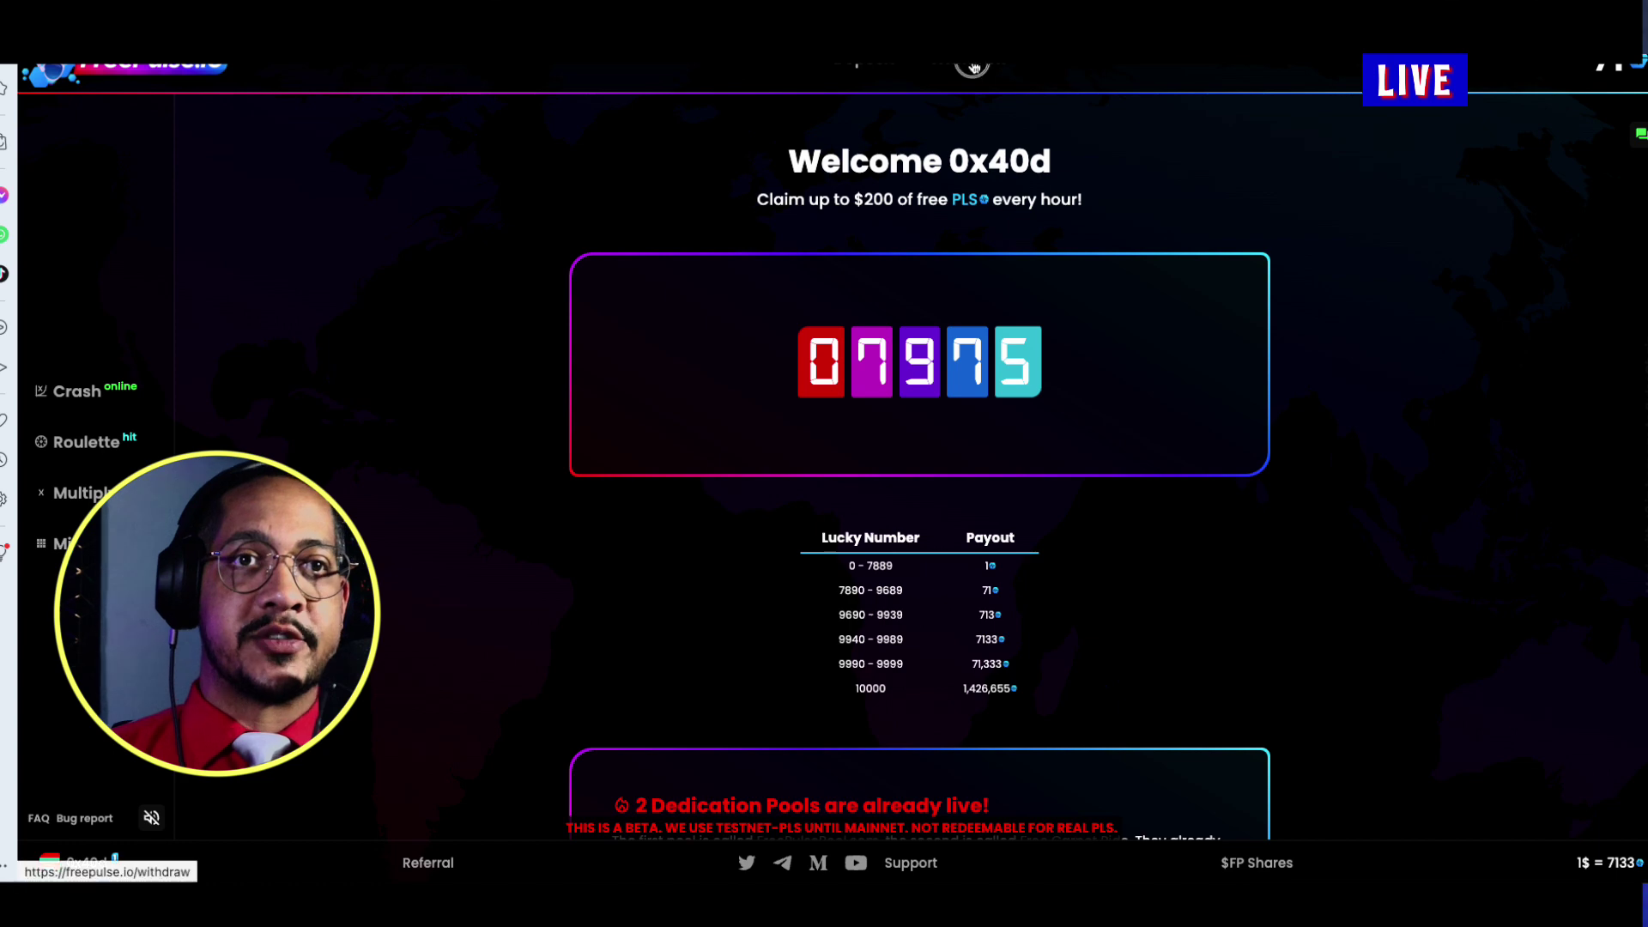
- Withdraw 71 PLS to the wallet and confirm, then check the MetaMask popup
click(973, 64)
drag(861, 421, 1104, 410)
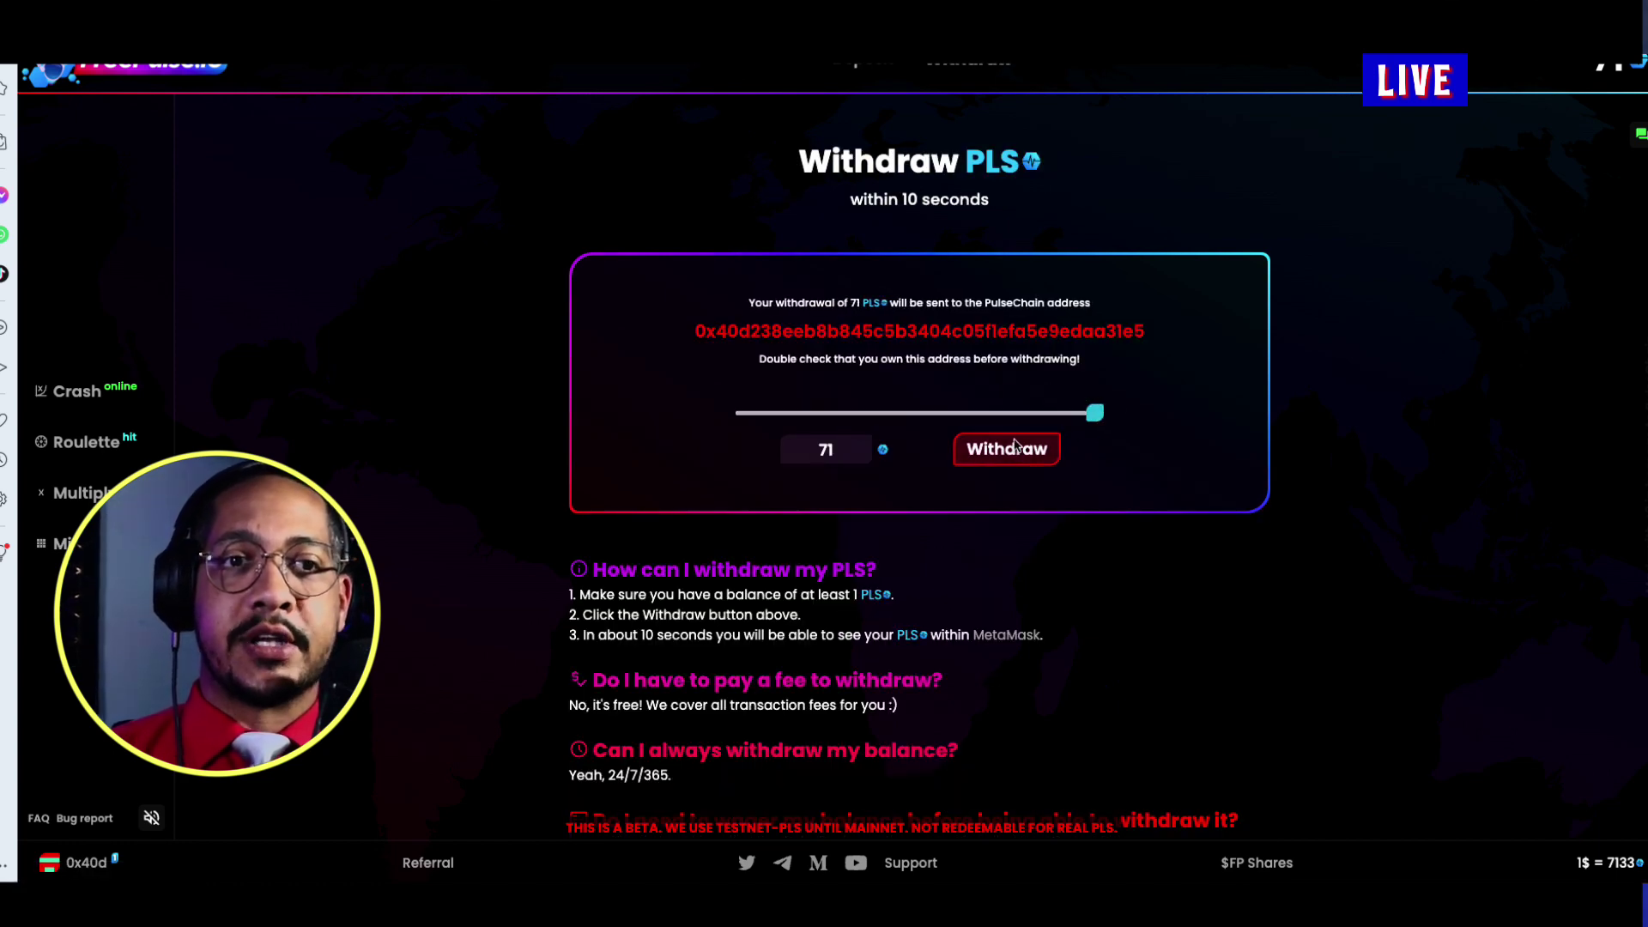
click(1010, 455)
click(970, 133)
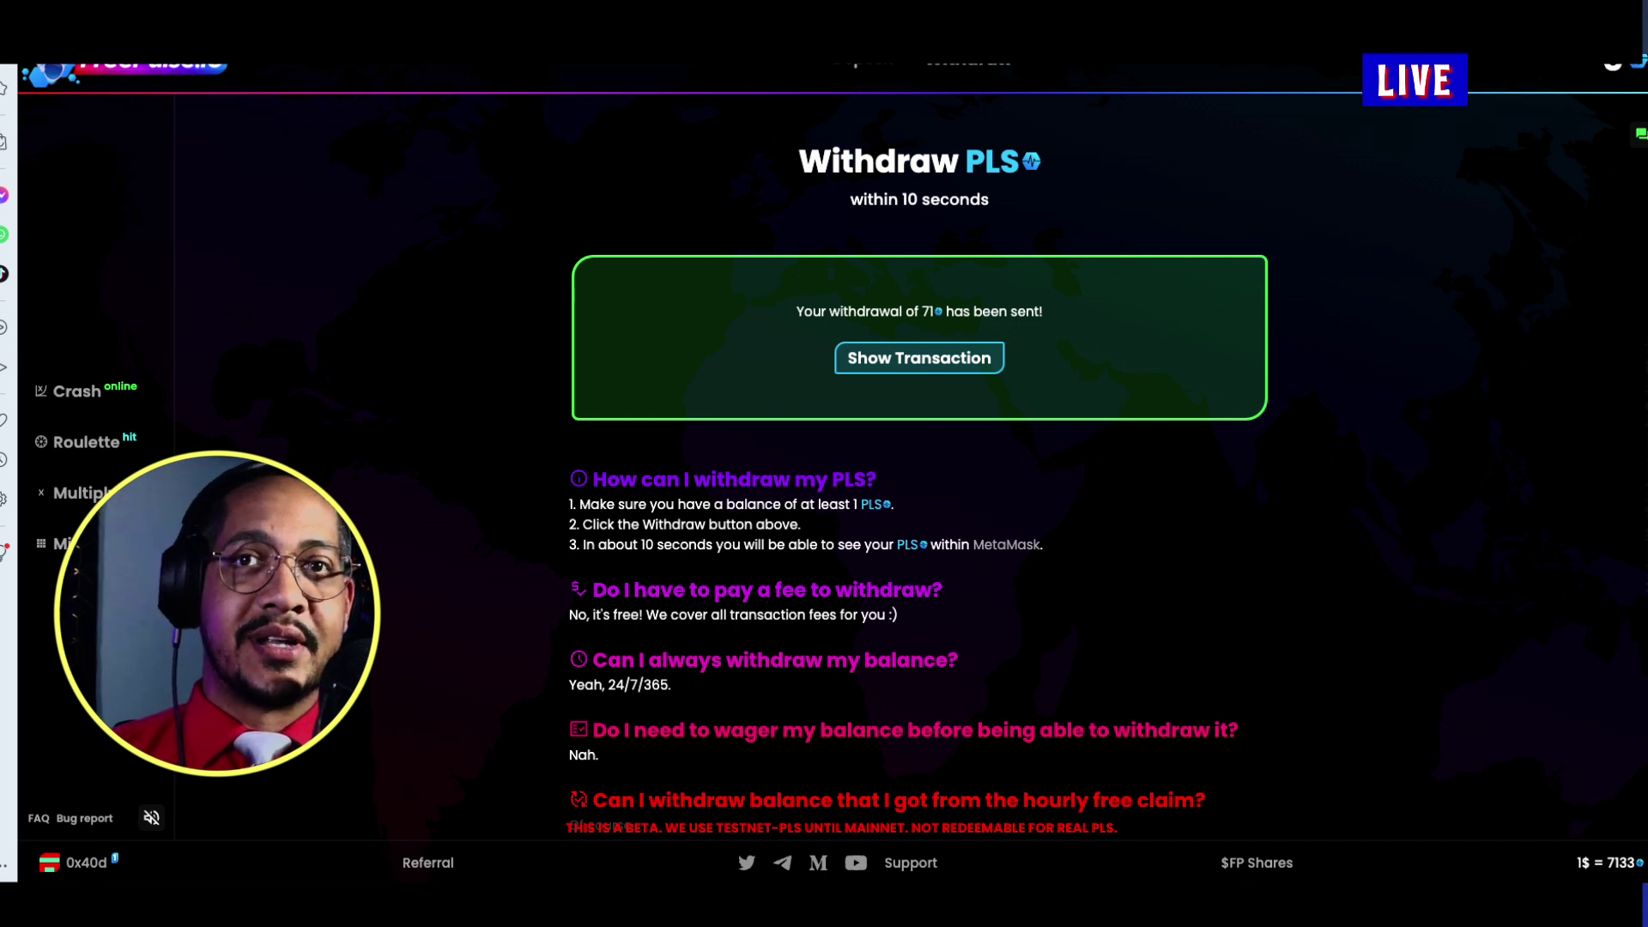
click(1613, 60)
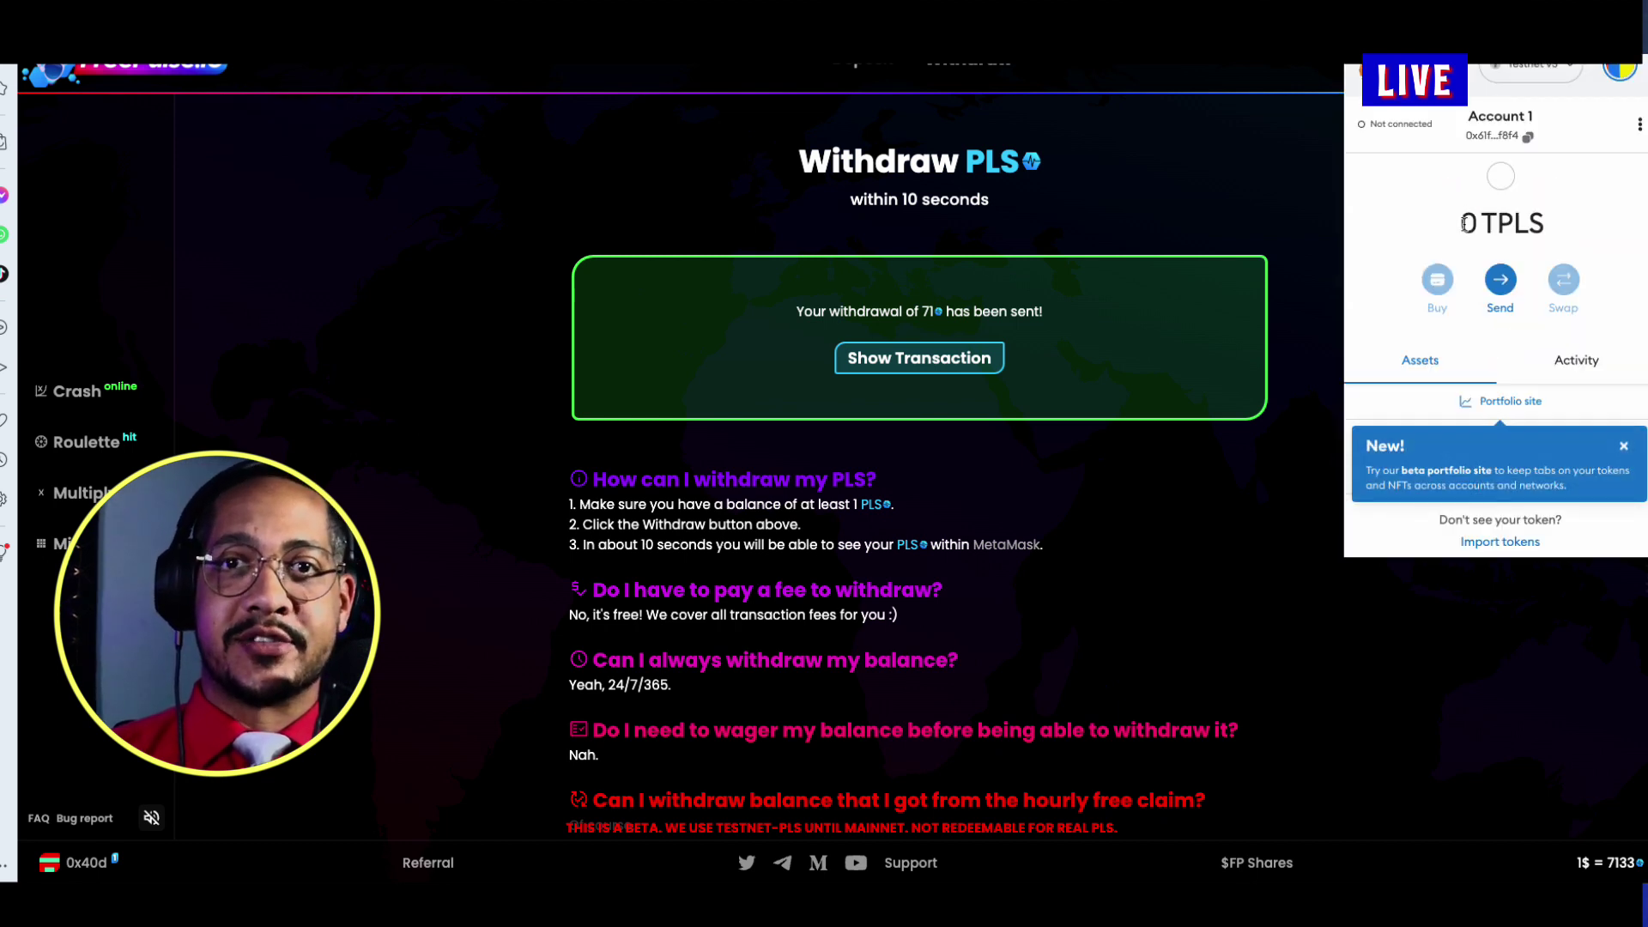
click(1303, 186)
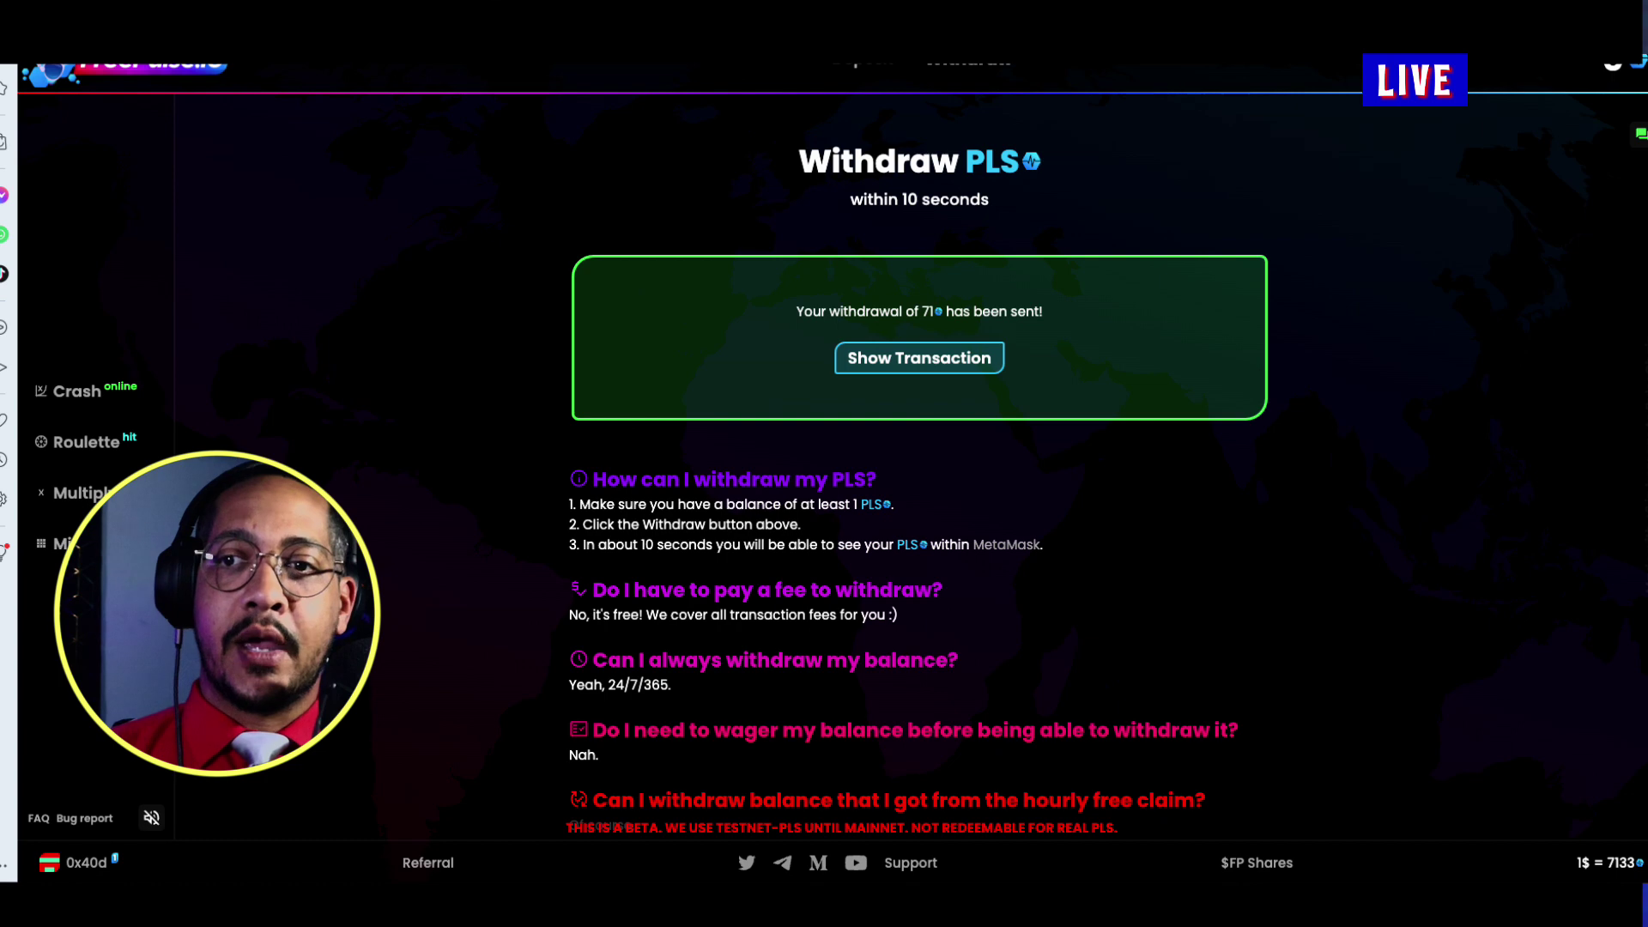